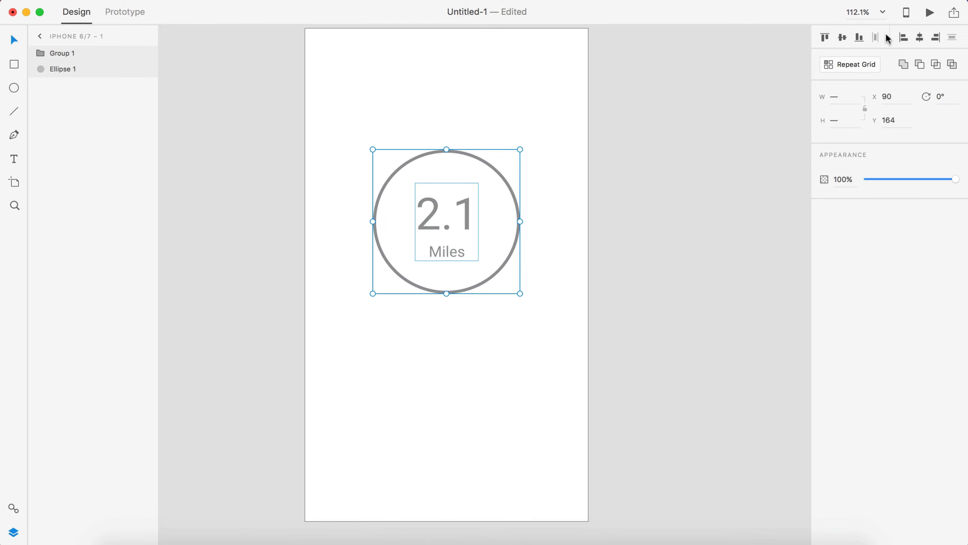
# Step: Draw a header band rectangle across the top of the artboard
pyautogui.press('Escape')
pyautogui.scroll(-5, 544, 329)
pyautogui.press('r')
pyautogui.moveTo(398, 122); pyautogui.dragTo(564, 197)
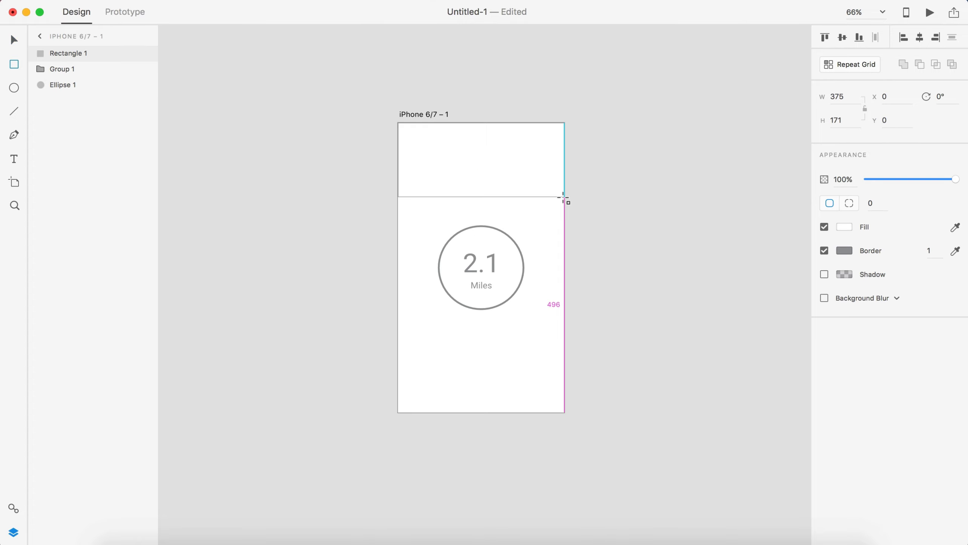
pyautogui.scroll(3, 453, 193)
# Step: Add the Steps, Run, Lift and Add tab labels in the header
pyautogui.press('t')
pyautogui.click(424, 155)
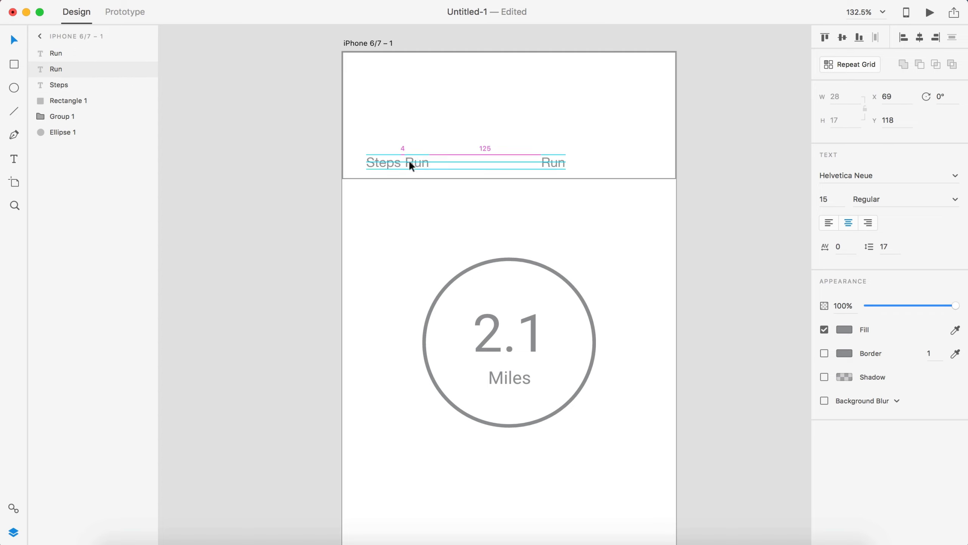
pyautogui.press('Escape')
pyautogui.scroll(5, 441, 172)
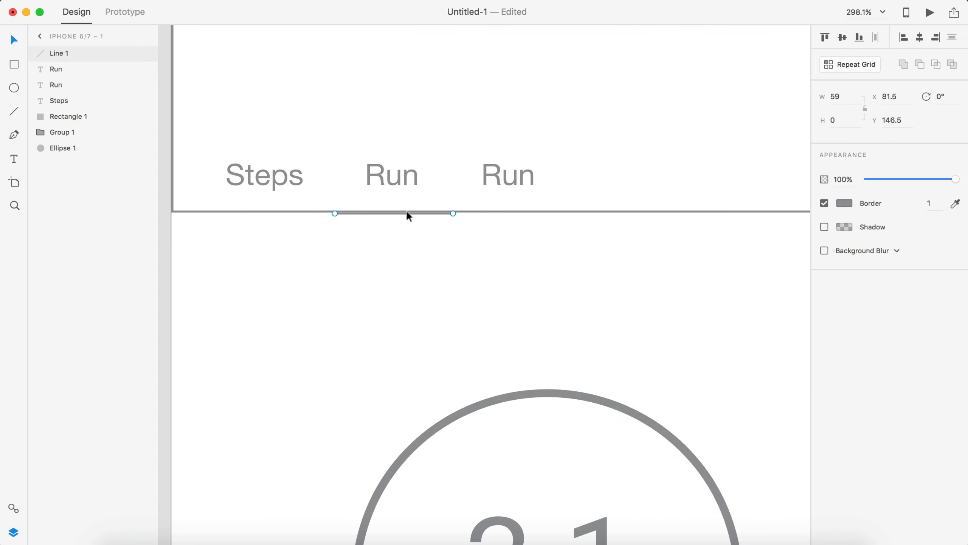
# Step: Make the underline under Run light grey
pyautogui.click(844, 203)
pyautogui.click(705, 146)
pyautogui.press('Escape')
pyautogui.scroll(-3, 493, 198)
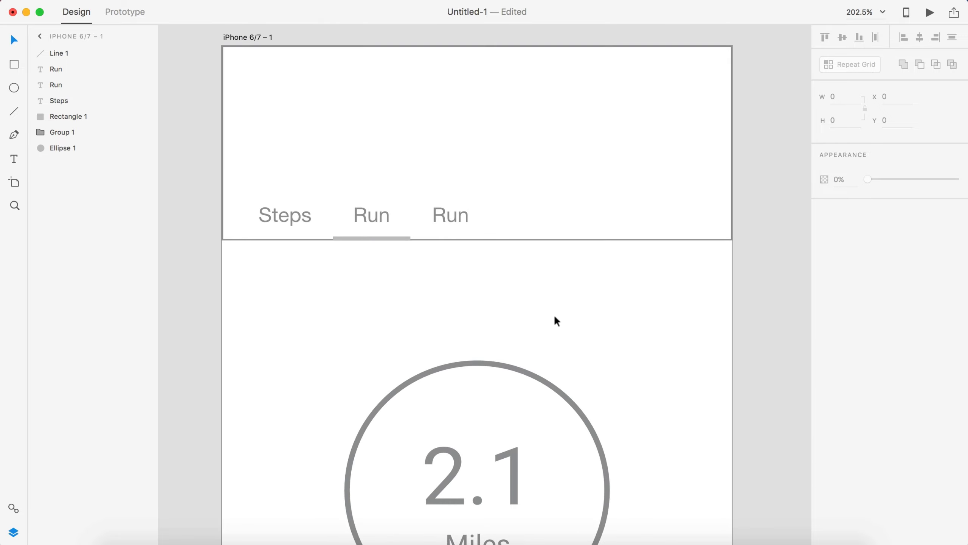
# Step: Place a copied tab label further along the header row
pyautogui.scroll(-3, 456, 301)
pyautogui.scroll(-1, 456, 301)
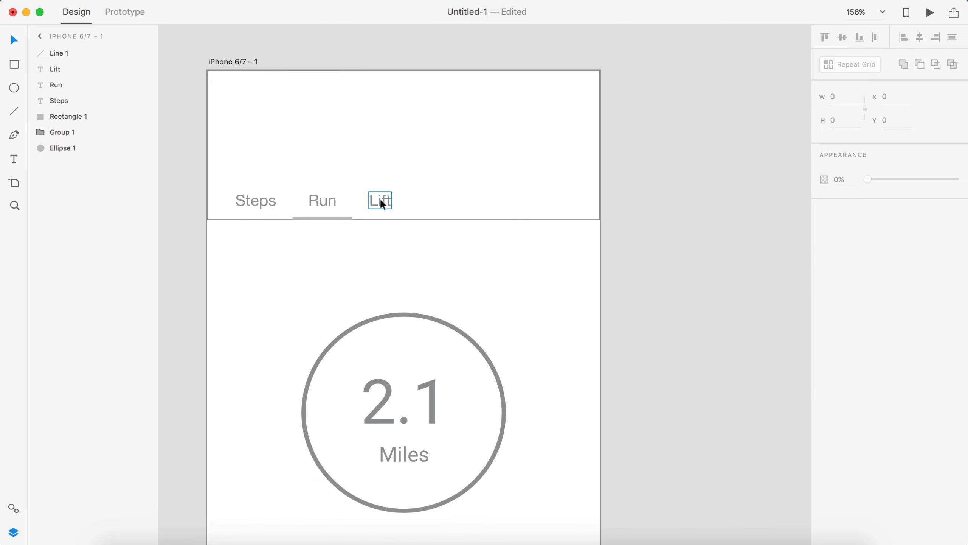
pyautogui.moveTo(383, 201); pyautogui.dragTo(633, 245)
pyautogui.scroll(3, 297, 52)
# Step: Draw the three-line menu icon and lock the header rectangle
pyautogui.press('l')
pyautogui.moveTo(199, 118)
pyautogui.mouseDown()
pyautogui.moveTo(231, 118)
pyautogui.moveTo(234, 146)
pyautogui.mouseUp()
pyautogui.click(131, 179)
pyautogui.scroll(-3, 301, 95)
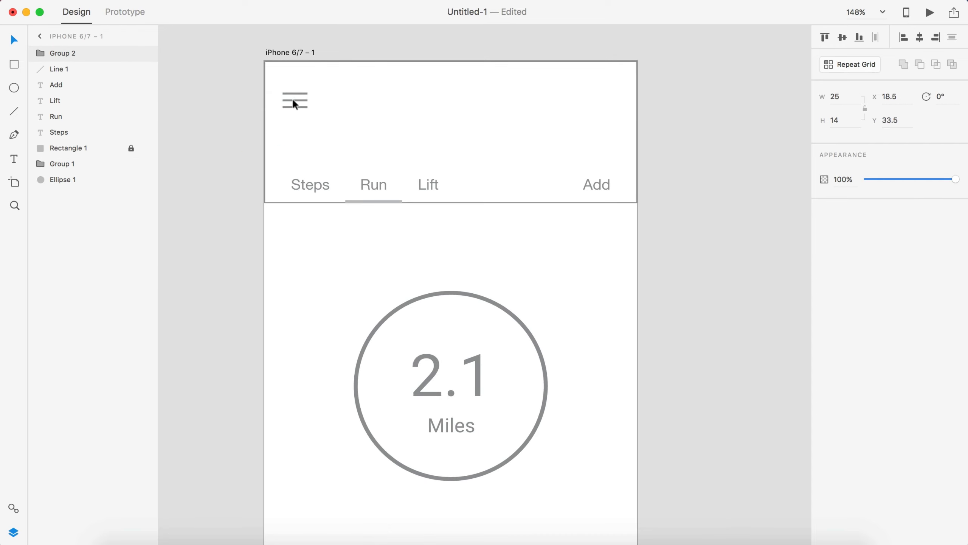
# Step: Add the 'Activity' title text at the top of the header
pyautogui.press('t')
pyautogui.click(402, 124)
pyautogui.write('Activity')
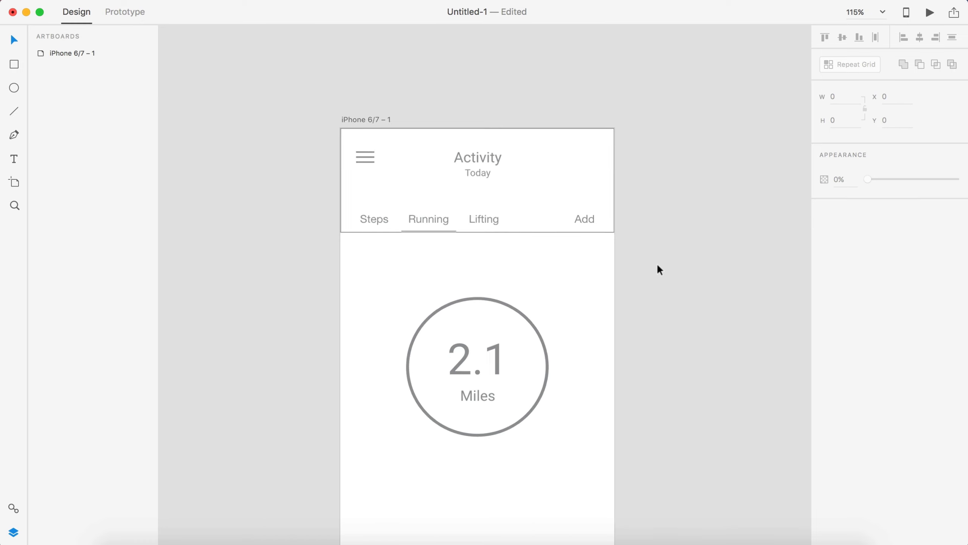
# Step: Add the 00:19:21 timer text below the circle
pyautogui.press('super+0')
pyautogui.press('t')
pyautogui.click(446, 351)
pyautogui.write('00:19:21')
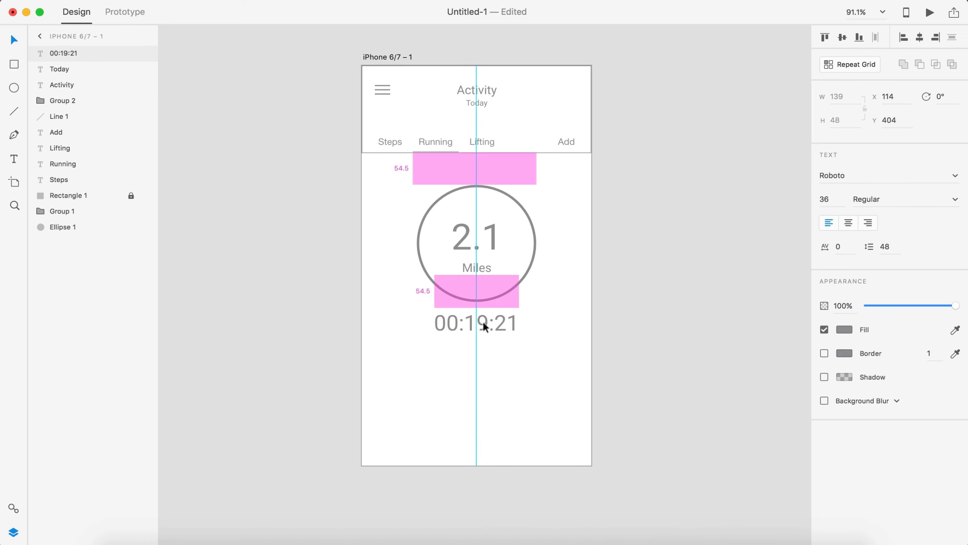
# Step: Draw a round stop button: a circle below the timer with a square inside
pyautogui.click(557, 345)
pyautogui.scroll(3, 556, 346)
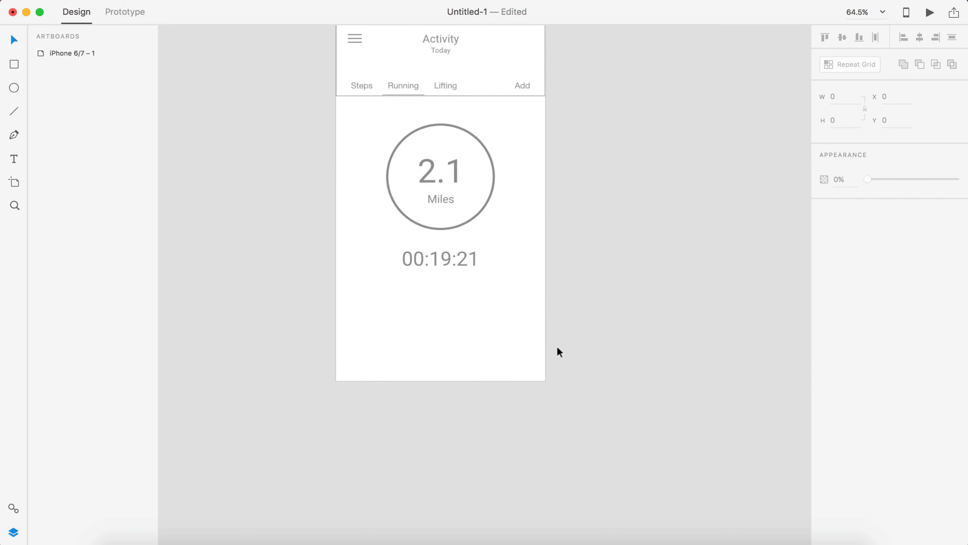
pyautogui.press('e')
pyautogui.moveTo(417, 346); pyautogui.dragTo(478, 392)
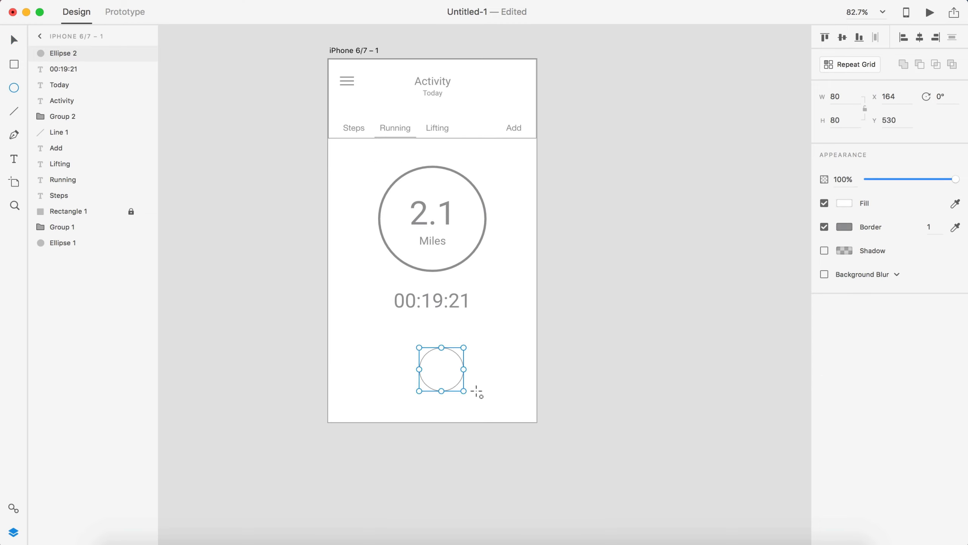
pyautogui.scroll(5, 478, 392)
pyautogui.press('r')
pyautogui.moveTo(415, 299); pyautogui.dragTo(470, 337)
pyautogui.press('Escape')
pyautogui.scroll(-5, 658, 239)
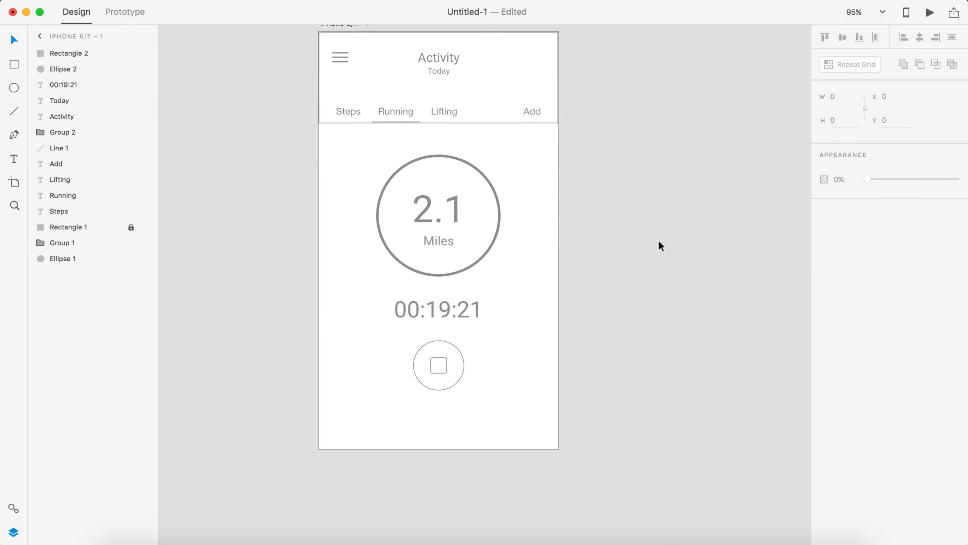
# Step: Draw the wavy line graph along the bottom with the Pen tool and smooth its curve
pyautogui.press('p')
pyautogui.scroll(3, 279, 322)
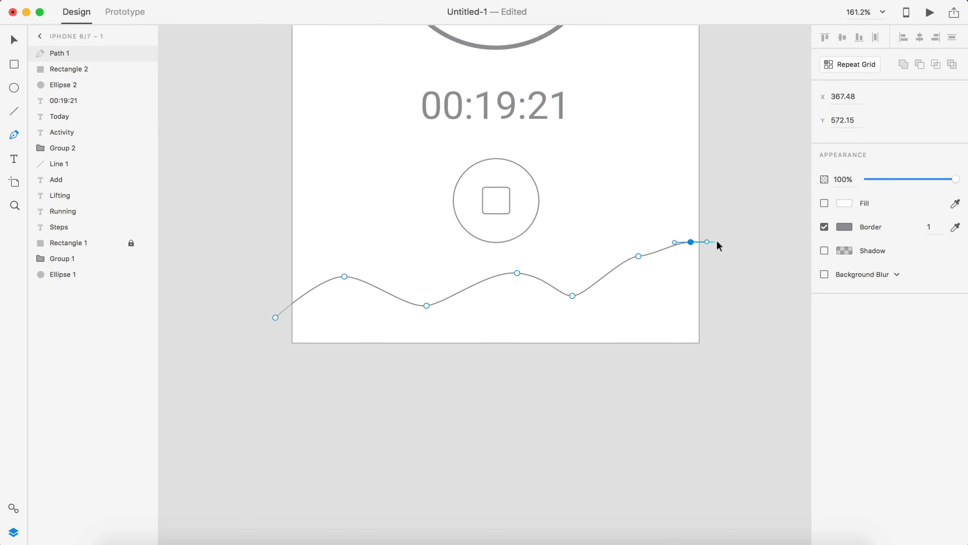
pyautogui.press('Escape')
pyautogui.click(344, 276)
pyautogui.scroll(5, 347, 276)
pyautogui.hscroll(5, 533, 346)
pyautogui.press('Escape')
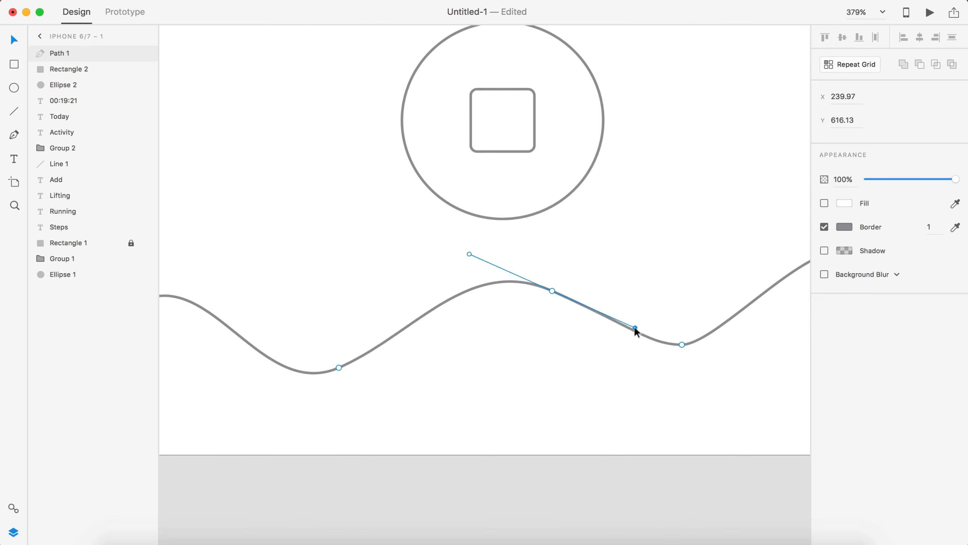
pyautogui.moveTo(634, 328); pyautogui.dragTo(620, 270)
pyautogui.press('Escape')
pyautogui.scroll(-5, 437, 400)
# Step: Adjust the wave's anchor points and set its stroke colour
pyautogui.click(259, 385)
pyautogui.press('Escape')
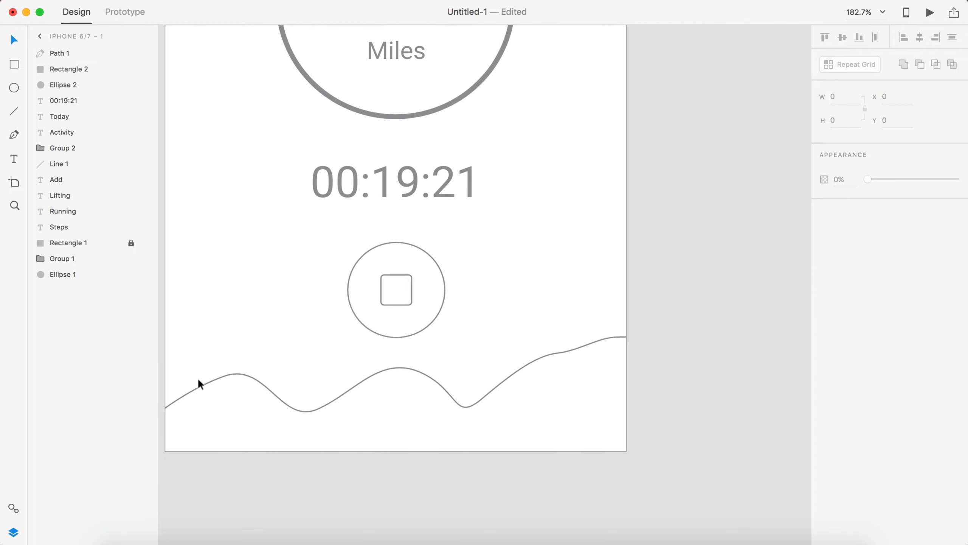
pyautogui.click(199, 380)
pyautogui.hscroll(-5, 284, 403)
pyautogui.hscroll(5, 284, 429)
pyautogui.click(580, 329)
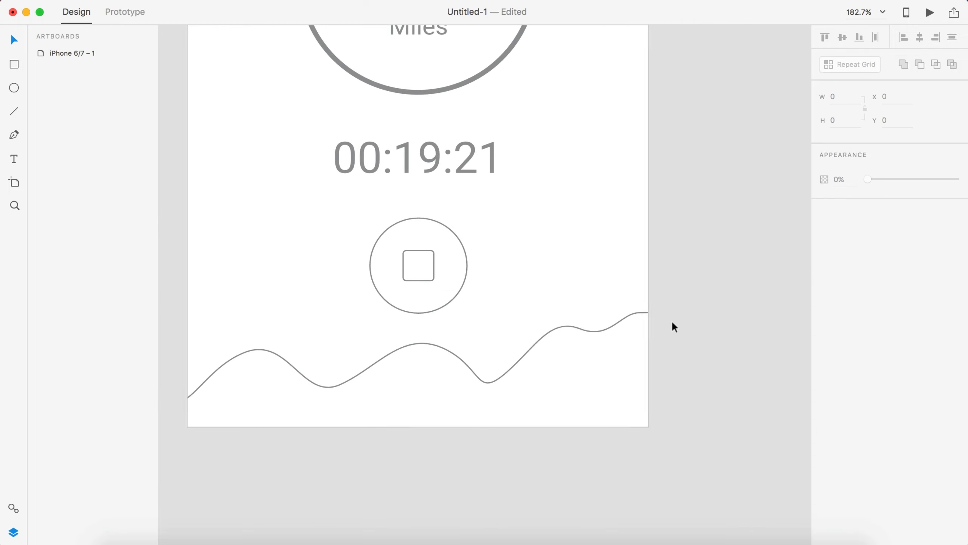
pyautogui.scroll(-2, 674, 326)
pyautogui.click(569, 307)
pyautogui.click(816, 284)
pyautogui.click(608, 460)
pyautogui.scroll(-5, 608, 460)
pyautogui.scroll(-3, 504, 486)
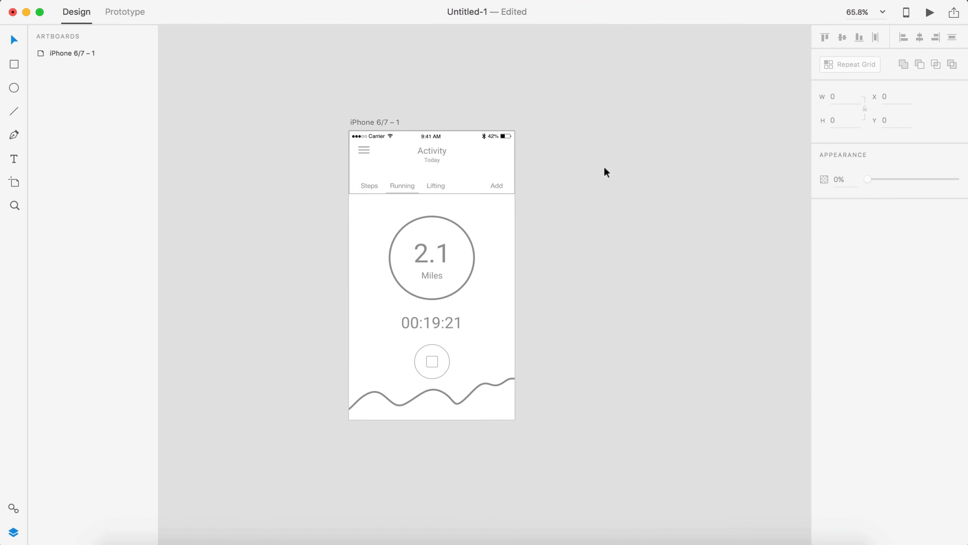
# Step: Select the wave, then the 2.1 miles text inside its group to change it to 2.3
pyautogui.click(466, 343)
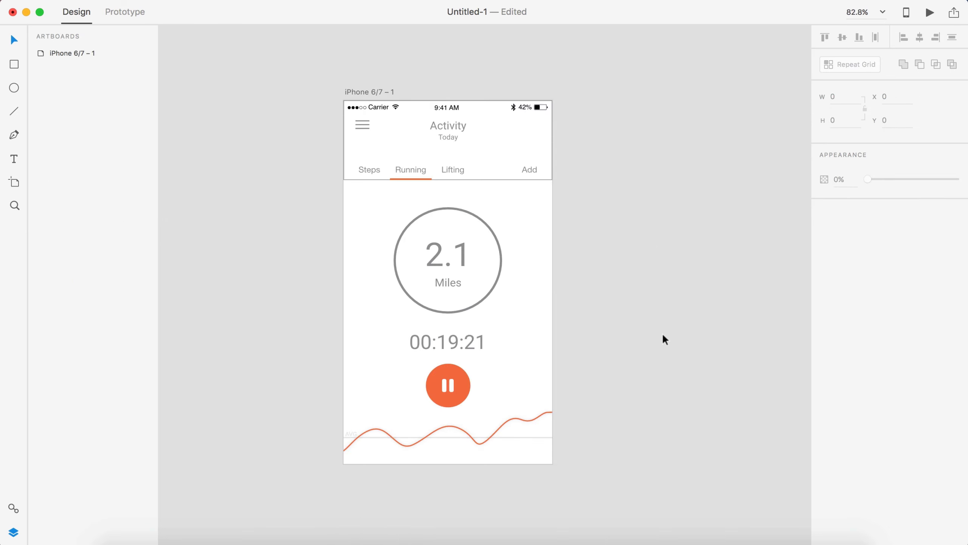
pyautogui.doubleClick(458, 253)
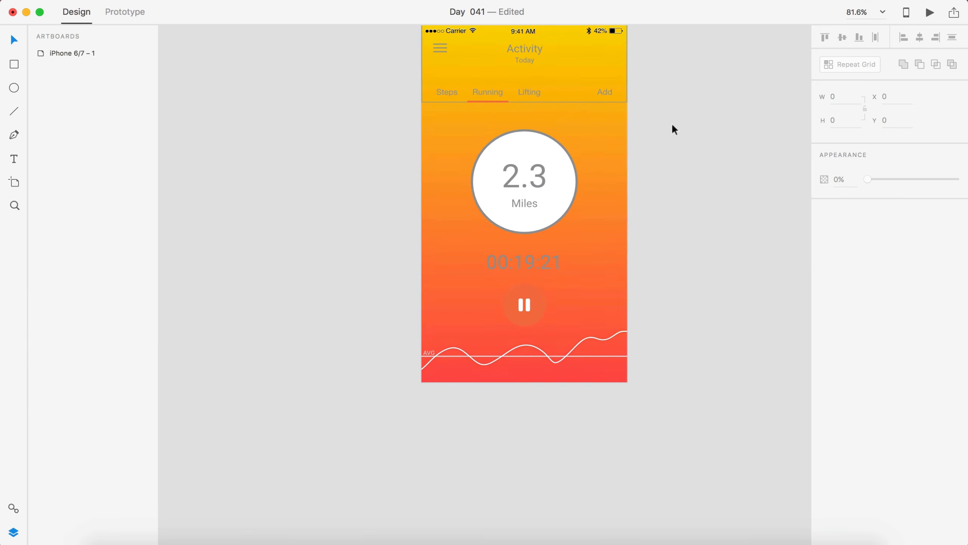
# Step: Select the wave path to recolour it orange
pyautogui.click(588, 345)
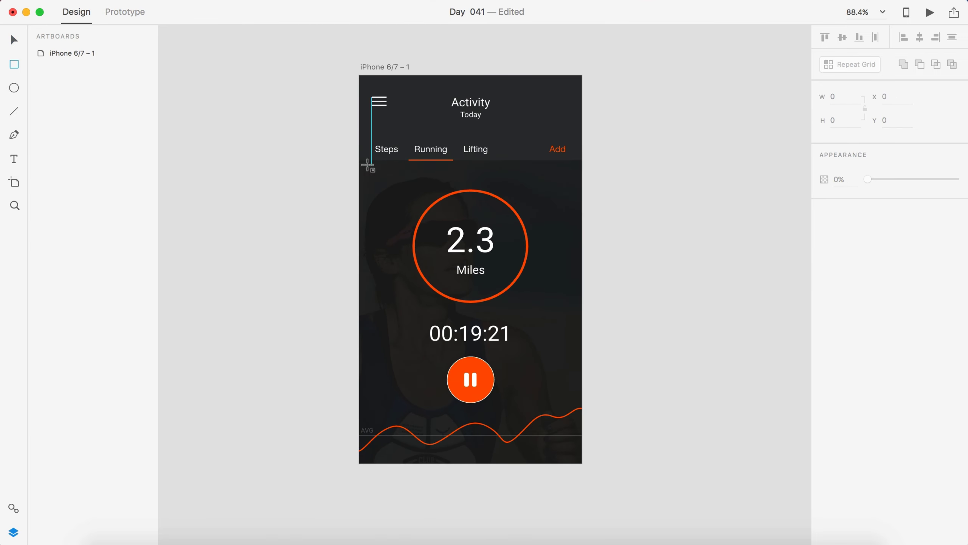
# Step: Draw an overlay rectangle over the runner photo and give it a gradient fill
pyautogui.moveTo(359, 161); pyautogui.dragTo(581, 463)
pyautogui.click(844, 227)
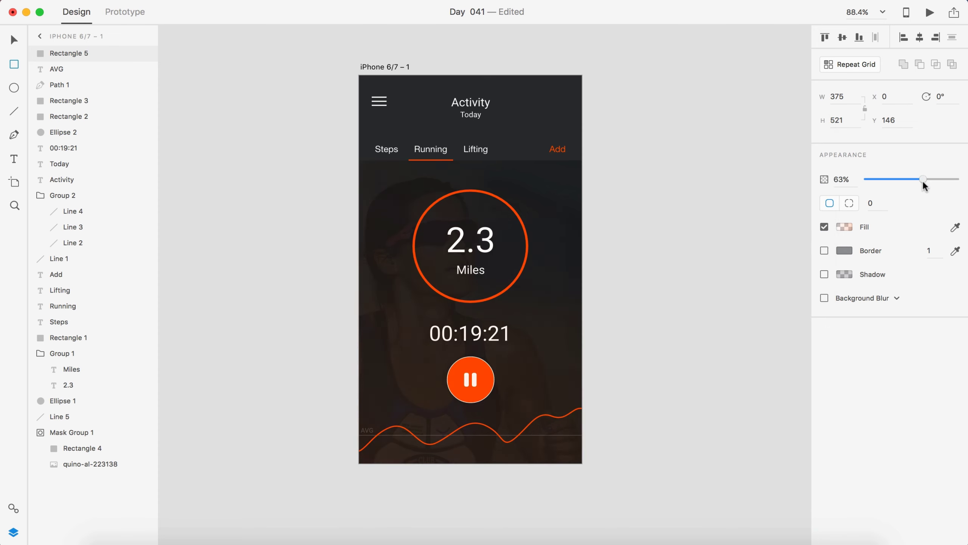
pyautogui.click(844, 226)
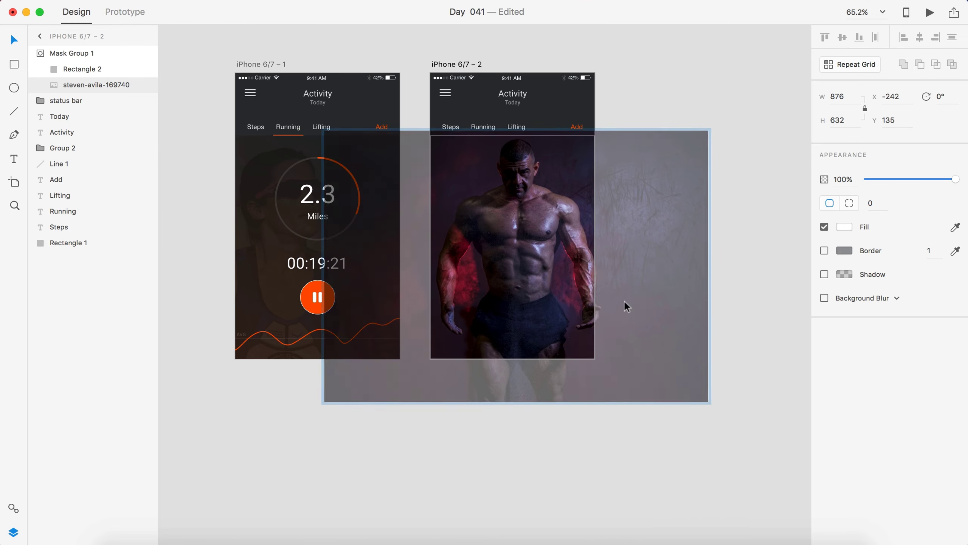
# Step: Deselect the masked bodybuilder photo
pyautogui.press('Escape')
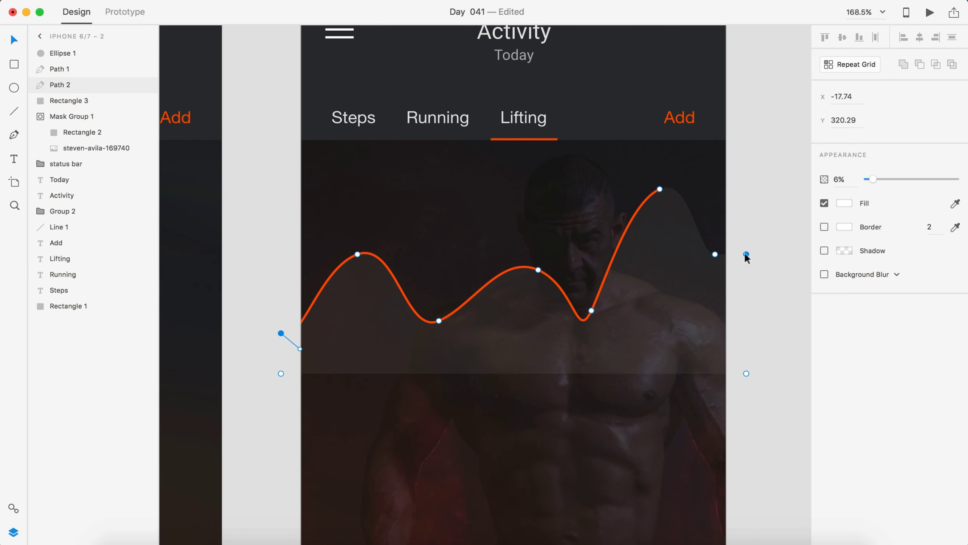
# Step: Draw a vertical gridline down to the chart bottom and set its colour
pyautogui.click(14, 64)
pyautogui.moveTo(661, 177); pyautogui.dragTo(746, 398)
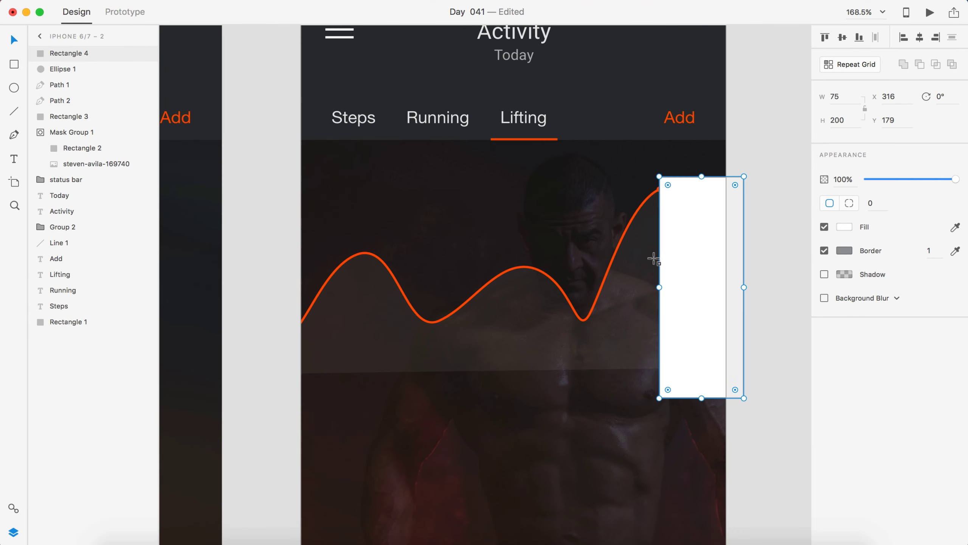
pyautogui.press('Delete')
pyautogui.scroll(-3, 782, 268)
pyautogui.press('l')
pyautogui.moveTo(613, 159); pyautogui.dragTo(613, 318)
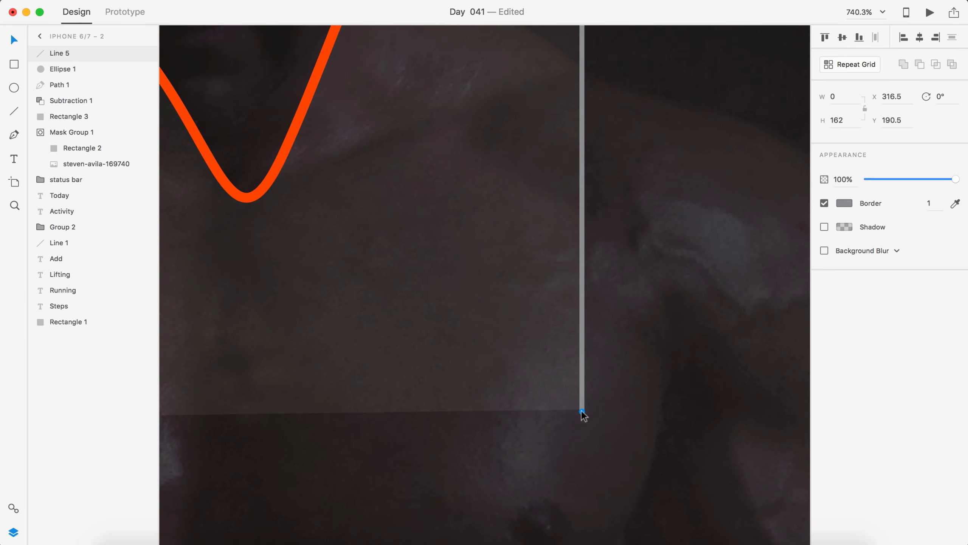
pyautogui.click(845, 202)
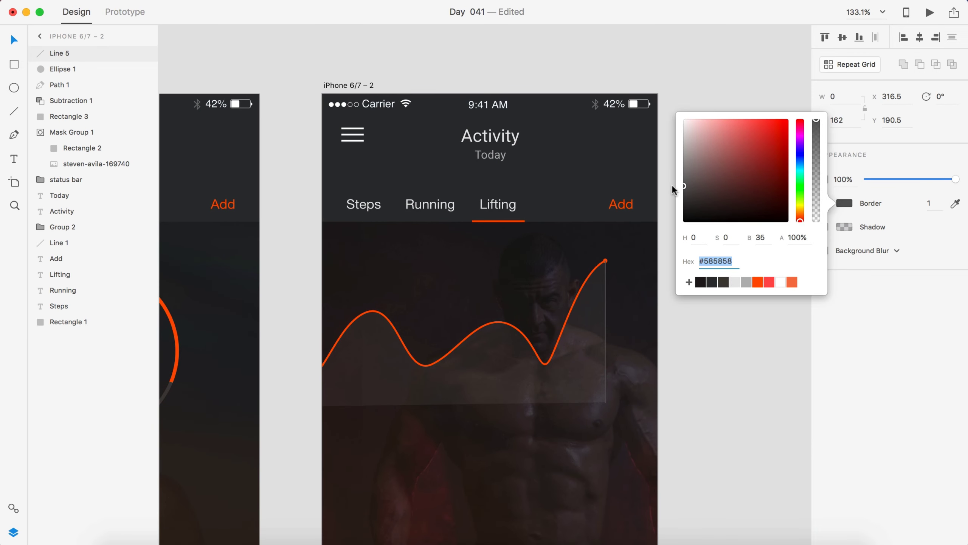
# Step: Repeat the gridline rightward across the chart with a Repeat Grid and wider spacing
pyautogui.scroll(2, 635, 217)
pyautogui.press('super+r')
pyautogui.moveTo(663, 248); pyautogui.dragTo(789, 247)
pyautogui.moveTo(703, 260)
pyautogui.mouseDown()
pyautogui.moveTo(744, 256)
pyautogui.moveTo(452, 226)
pyautogui.mouseUp()
pyautogui.press('Escape')
# Step: Reorder layers so the shaded chart area sits behind the gridlines
pyautogui.click(606, 195)
pyautogui.scroll(5, 626, 252)
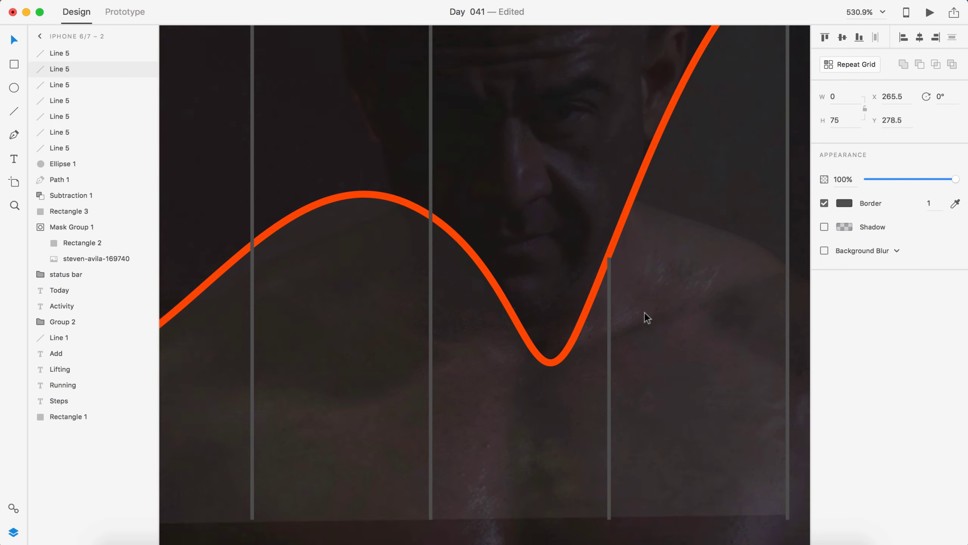
pyautogui.scroll(-5, 545, 162)
pyautogui.scroll(5, 534, 213)
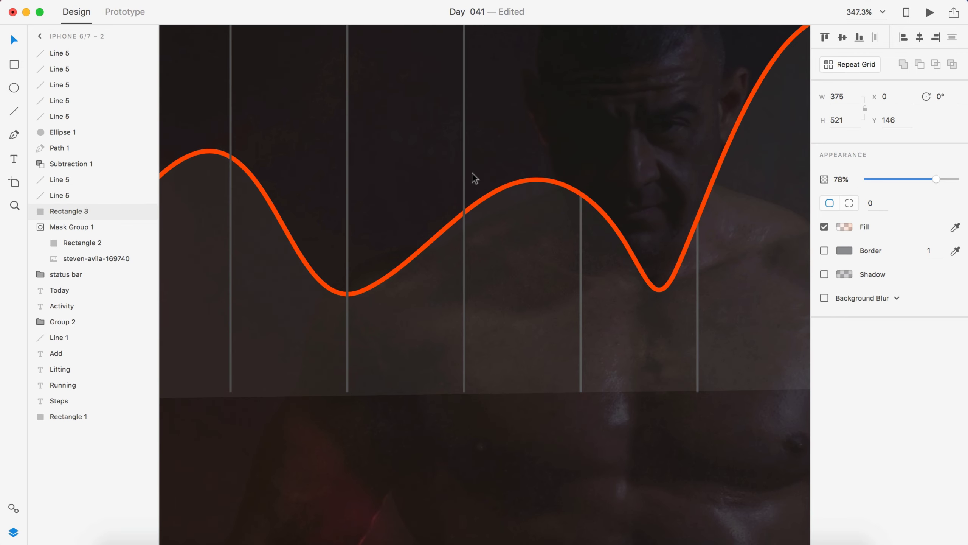
pyautogui.scroll(3, 472, 173)
pyautogui.scroll(-3, 491, 430)
pyautogui.click(386, 466)
pyautogui.scroll(3, 386, 466)
pyautogui.scroll(-5, 313, 183)
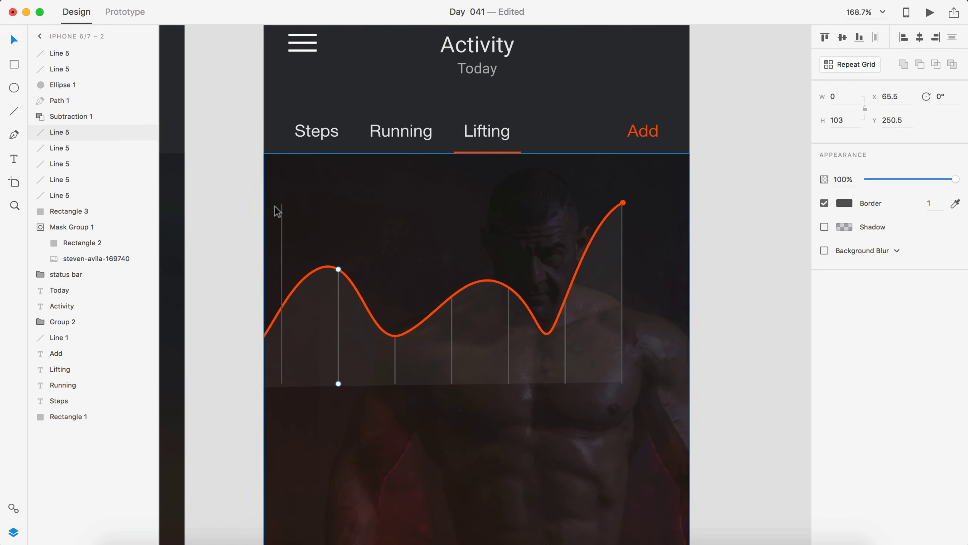
pyautogui.scroll(6, 274, 206)
pyautogui.press('super+bracketleft')
pyautogui.scroll(-3, 507, 237)
pyautogui.click(504, 267)
pyautogui.press('super+bracketleft')
pyautogui.press('super+bracketleft')
pyautogui.press('super+bracketleft')
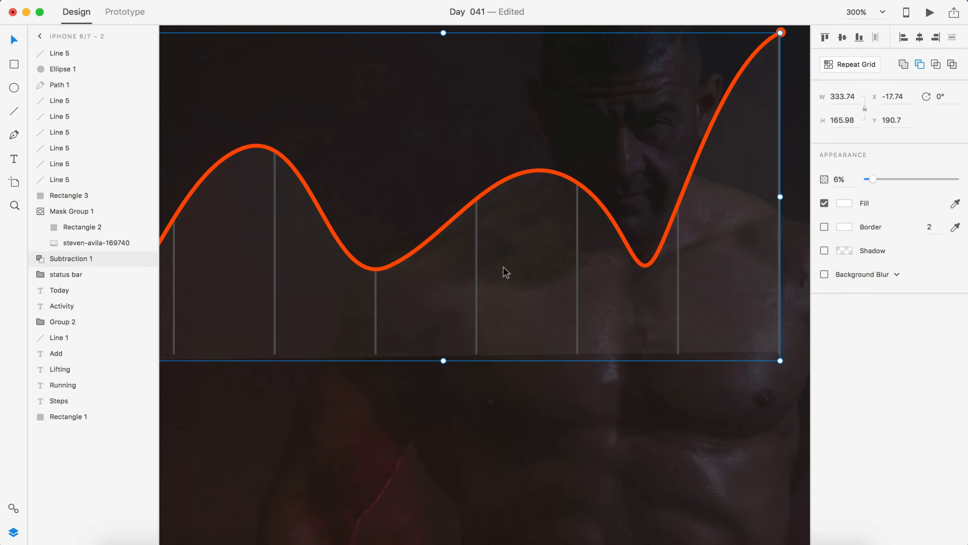
pyautogui.scroll(-3, 759, 373)
pyautogui.scroll(4, 287, 305)
pyautogui.click(406, 309)
pyautogui.scroll(2, 405, 309)
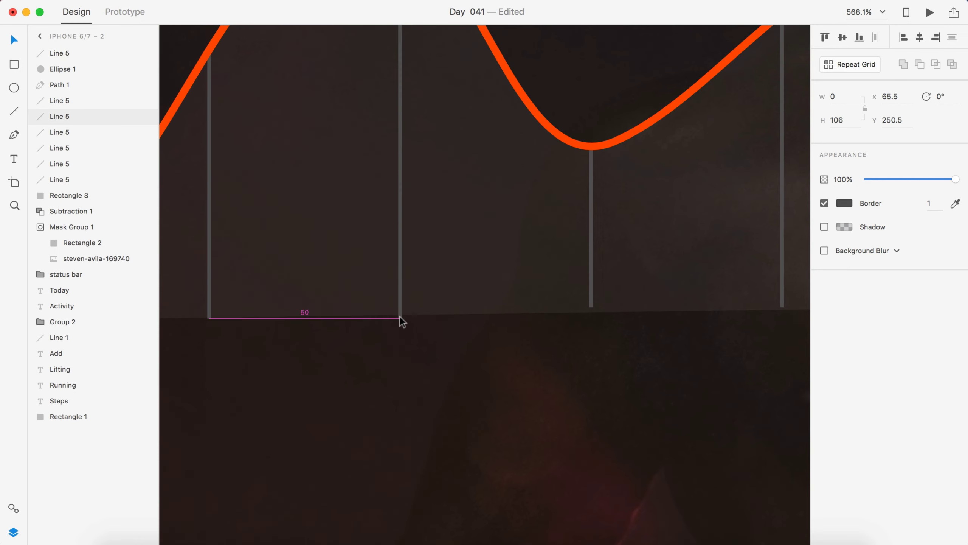
pyautogui.scroll(-5, 429, 334)
# Step: Draw a rectangle over the chart and remove it again
pyautogui.press('r')
pyautogui.moveTo(242, 315); pyautogui.dragTo(669, 391)
pyautogui.scroll(5, 471, 240)
pyautogui.press('BackSpace')
pyautogui.scroll(-3, 471, 240)
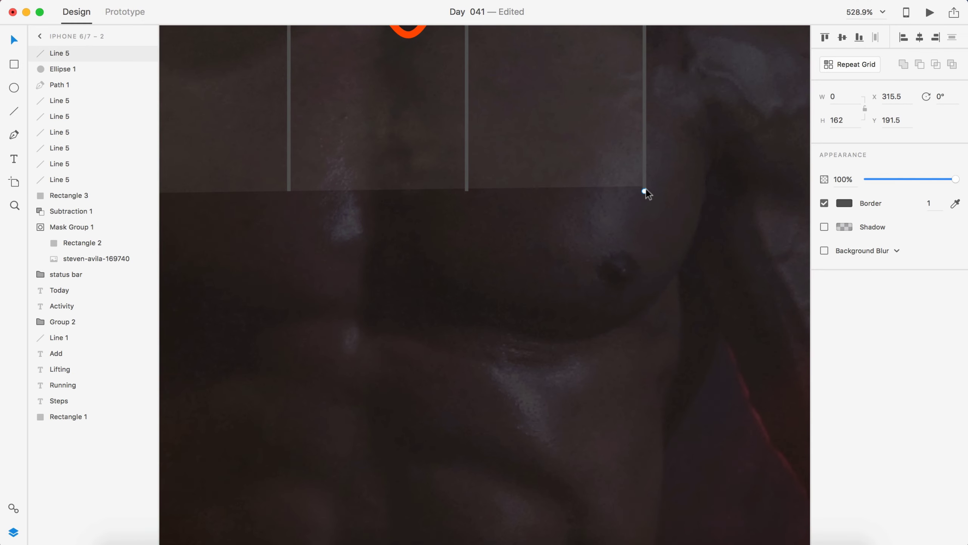
pyautogui.scroll(3, 465, 180)
pyautogui.scroll(-5, 560, 217)
# Step: Select several gridlines together, then clear the selection
pyautogui.click(642, 243)
pyautogui.scroll(5, 645, 250)
pyautogui.click(443, 227)
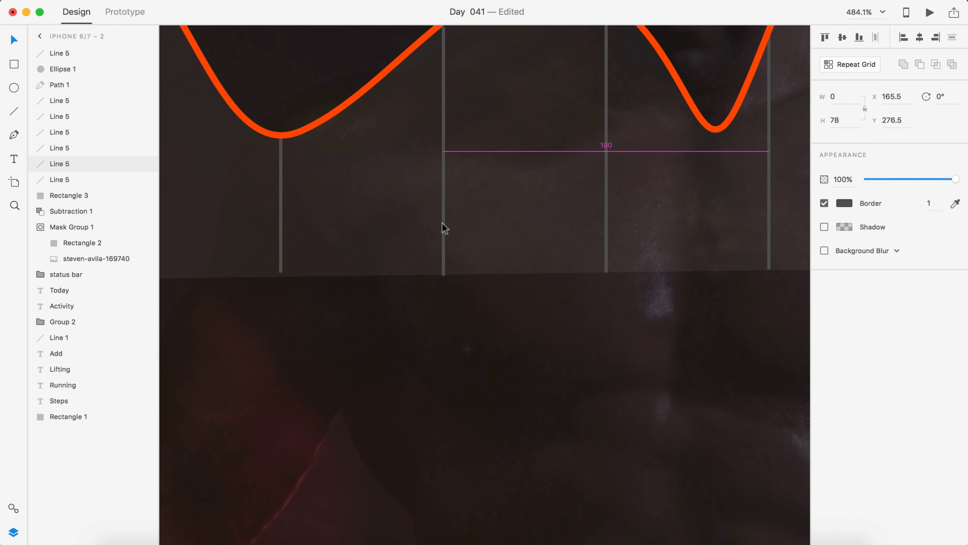
pyautogui.keyDown('shift'); pyautogui.click(368, 281); pyautogui.keyUp('shift')
pyautogui.scroll(3, 362, 344)
pyautogui.keyDown('shift'); pyautogui.click(356, 415); pyautogui.keyUp('shift')
pyautogui.hscroll(5, 572, 343)
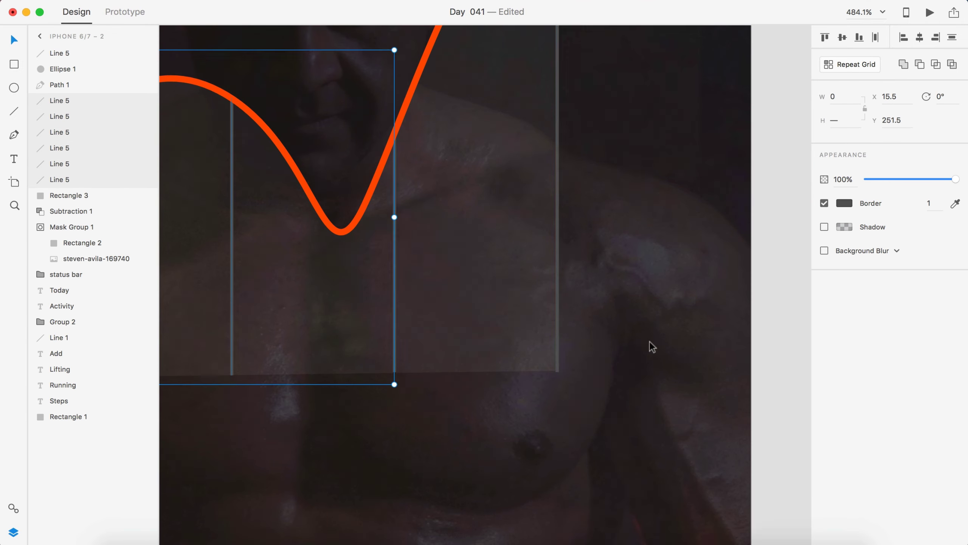
pyautogui.scroll(-5, 789, 190)
pyautogui.click(788, 189)
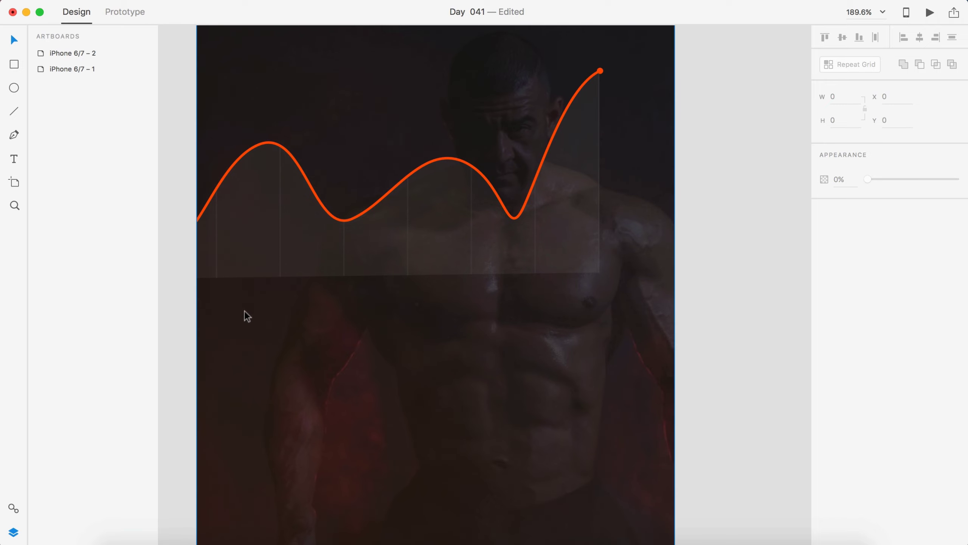
# Step: Add a '1' text label under the first gridline
pyautogui.press('super+v')
pyautogui.scroll(3, 494, 323)
pyautogui.press('Return')
pyautogui.write('1')
pyautogui.moveTo(380, 264); pyautogui.dragTo(380, 264)
pyautogui.click(293, 298)
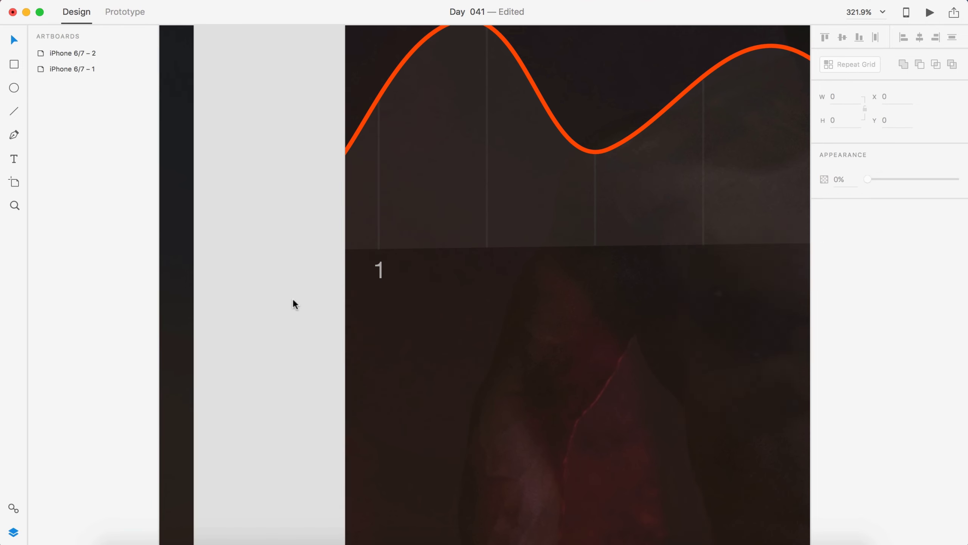
# Step: Recolour the 1 label and repeat it under each gridline as separate day numbers 1–7
pyautogui.scroll(-3, 333, 283)
pyautogui.scroll(3, 331, 229)
pyautogui.click(333, 229)
pyautogui.click(845, 329)
pyautogui.press('Escape')
pyautogui.moveTo(333, 229); pyautogui.dragTo(461, 228)
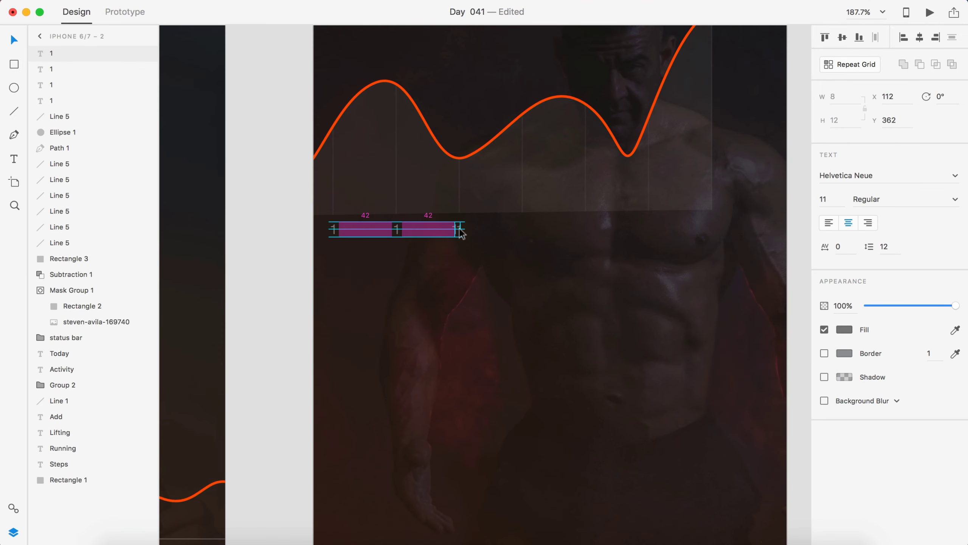
pyautogui.press('super+d')
pyautogui.press('super+d')
pyautogui.press('super+d')
pyautogui.scroll(5, 458, 229)
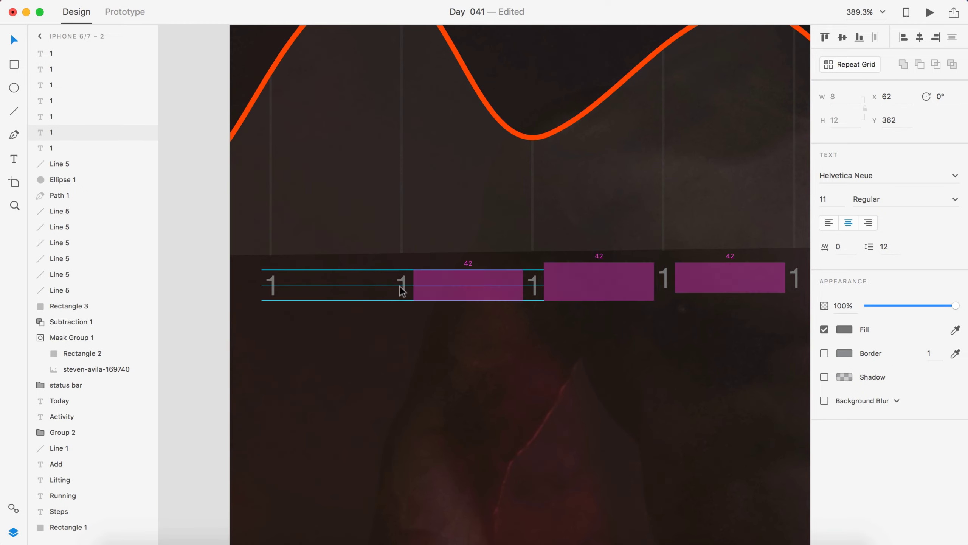
pyautogui.scroll(-3, 696, 279)
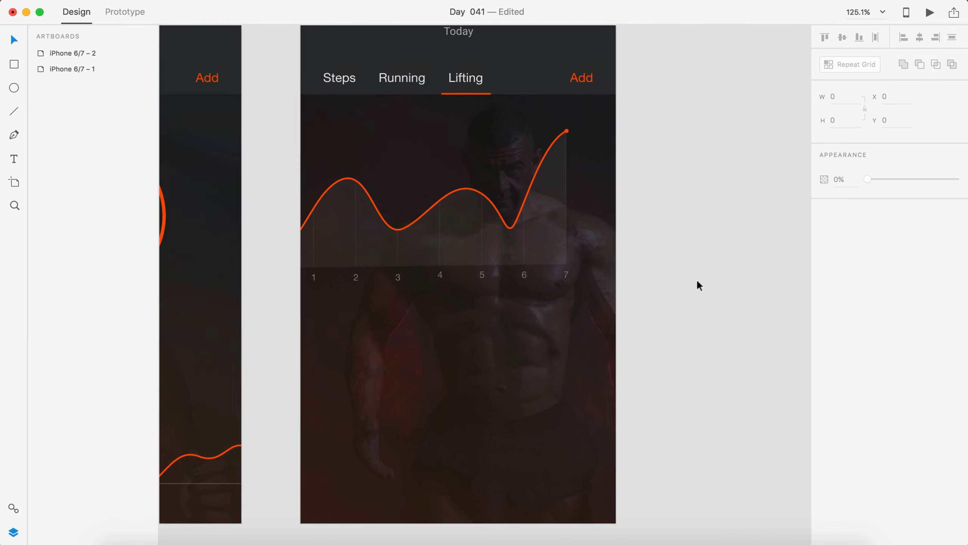
# Step: Draw a 59 px tall full-width rectangle under the chart and edit the shaded area's fill colour
pyautogui.press('r')
pyautogui.moveTo(335, 307); pyautogui.dragTo(613, 408)
pyautogui.moveTo(474, 409); pyautogui.dragTo(477, 350)
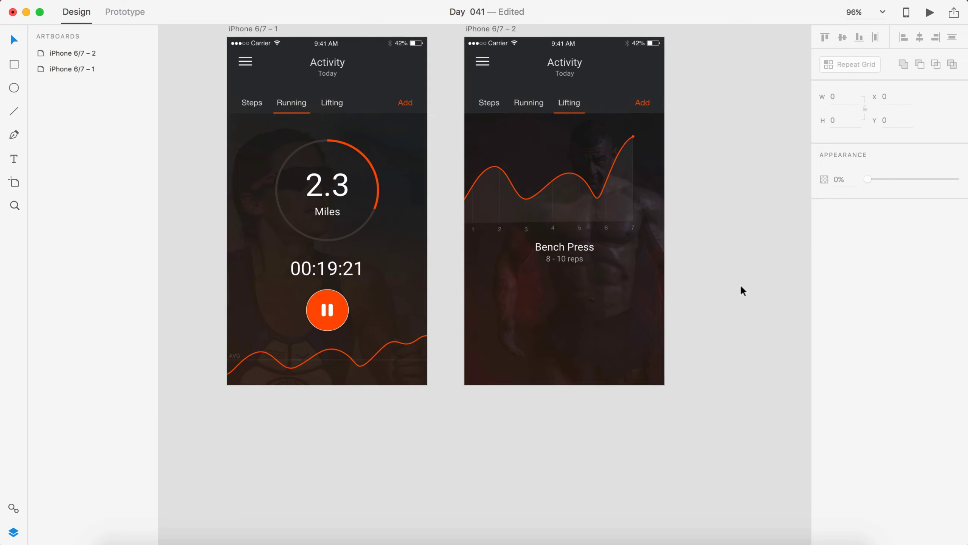
pyautogui.click(617, 197)
pyautogui.click(844, 203)
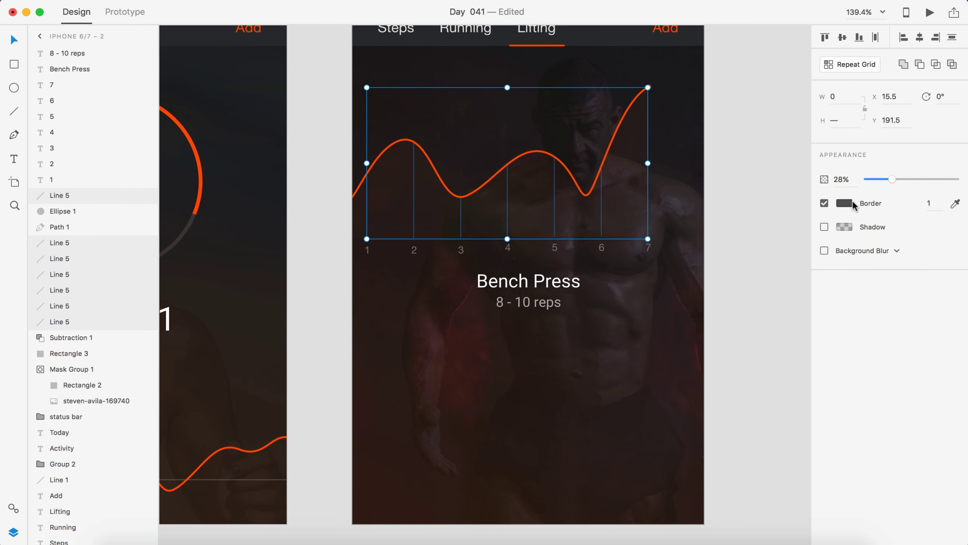
# Step: Draw a dark rounded box below Bench Press and fit a Roboto 'Set 1' label inside it
pyautogui.press('r')
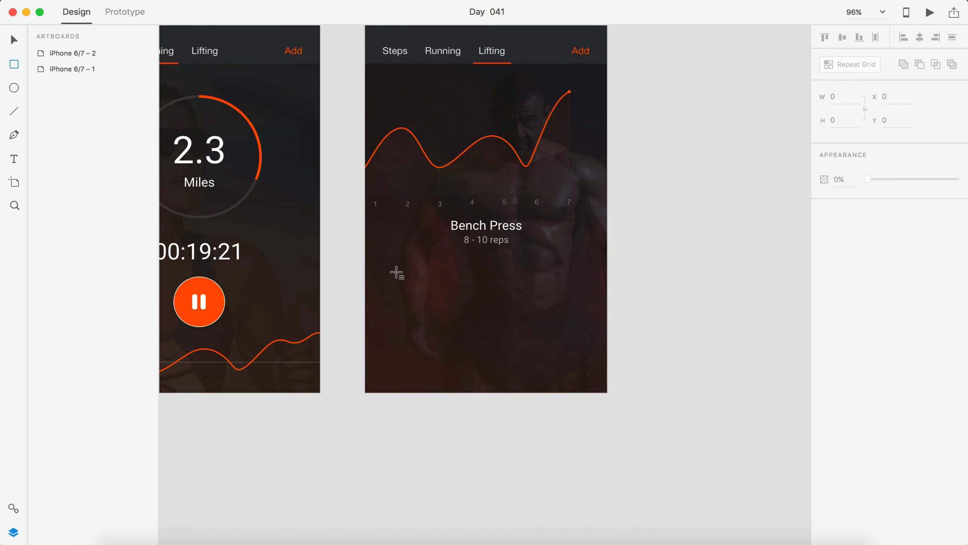
pyautogui.moveTo(391, 270); pyautogui.dragTo(486, 309)
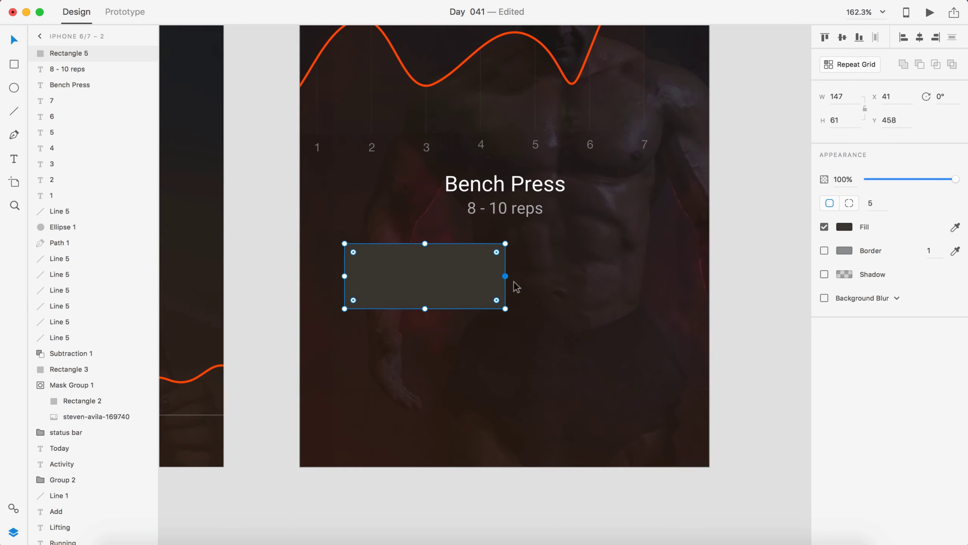
pyautogui.press('t')
pyautogui.click(406, 274)
pyautogui.write('SetRoboto')
pyautogui.moveTo(428, 277); pyautogui.dragTo(373, 266)
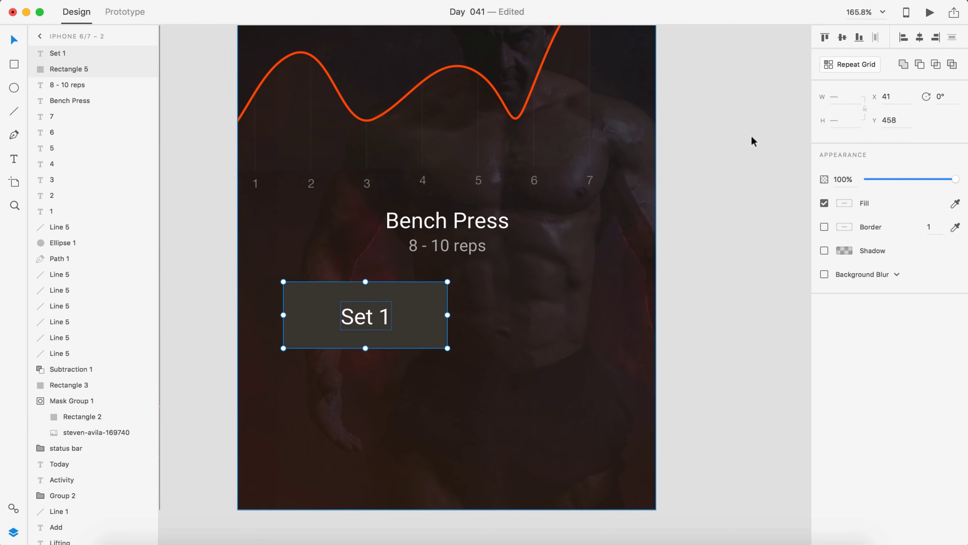
pyautogui.moveTo(283, 315); pyautogui.dragTo(320, 315)
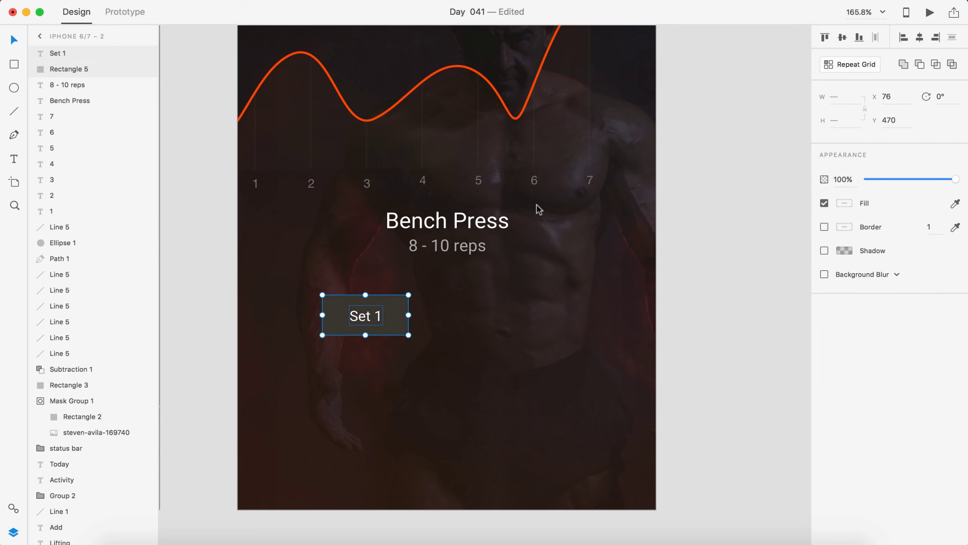
pyautogui.moveTo(366, 294); pyautogui.dragTo(367, 294)
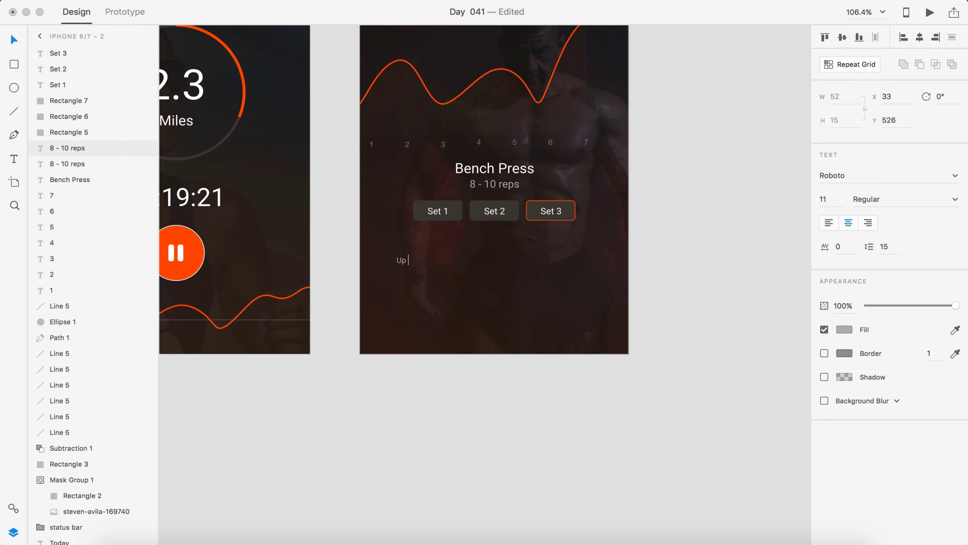
# Step: Draw a white card below Up Next and narrow it evenly on both sides
pyautogui.press('r')
pyautogui.moveTo(410, 280); pyautogui.dragTo(588, 364)
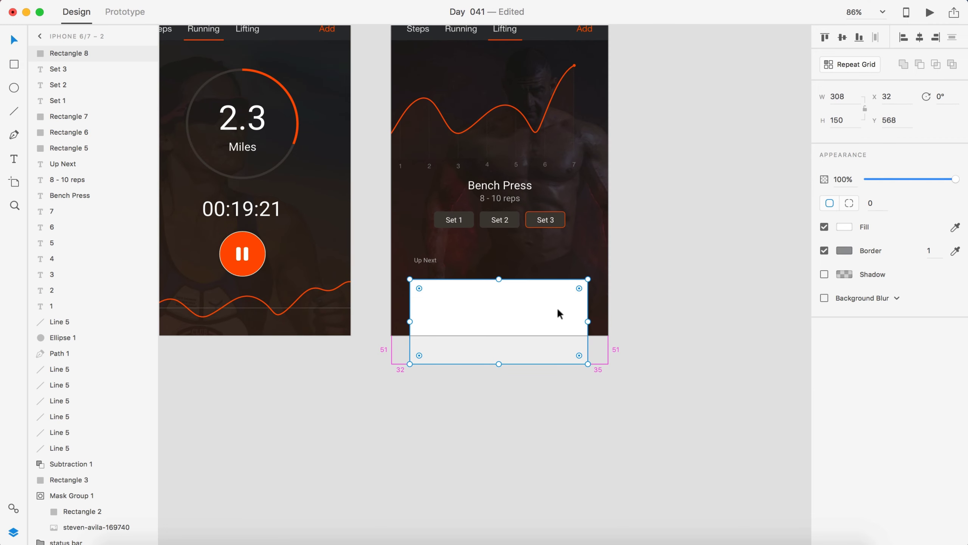
pyautogui.scroll(5, 469, 324)
pyautogui.moveTo(673, 325); pyautogui.dragTo(669, 325)
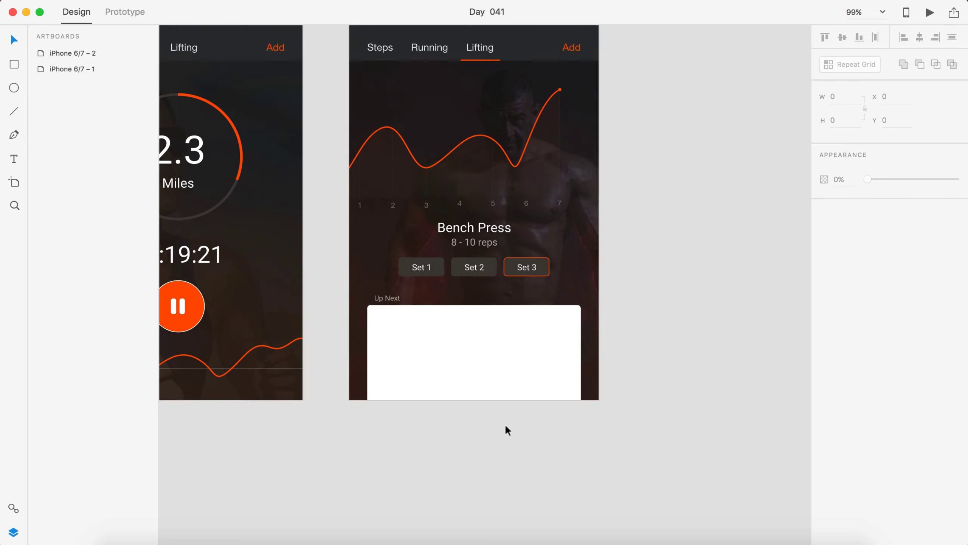
# Step: Mask the back photo into the Up Next card and change the card's border colour
pyautogui.moveTo(865, 526); pyautogui.dragTo(514, 368)
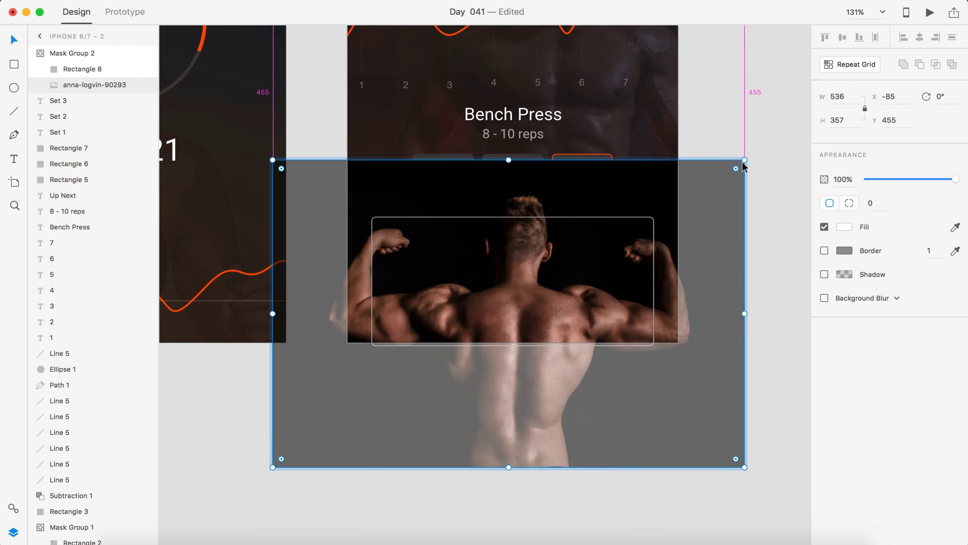
pyautogui.click(844, 251)
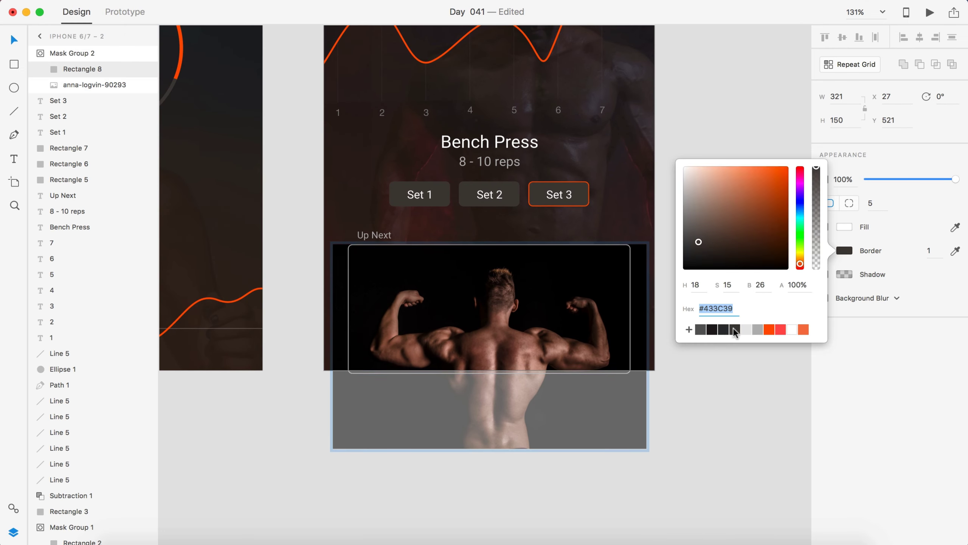
pyautogui.press('Escape')
# Step: Overlay a no-fill rectangle on the photo and title the card 'Back - Barbell Row', 12 - 15
pyautogui.press('r')
pyautogui.moveTo(348, 245); pyautogui.dragTo(630, 381)
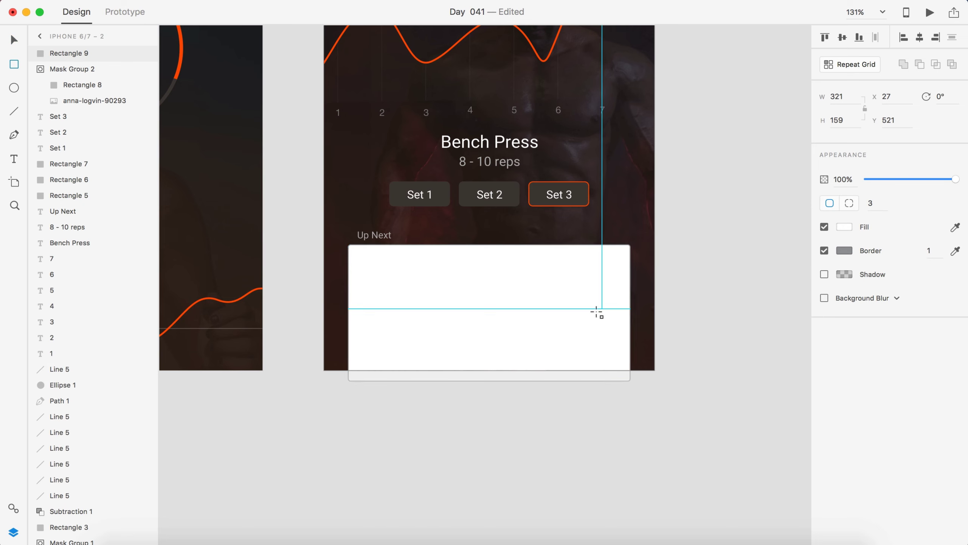
pyautogui.click(825, 226)
pyautogui.write('Back - Bar')
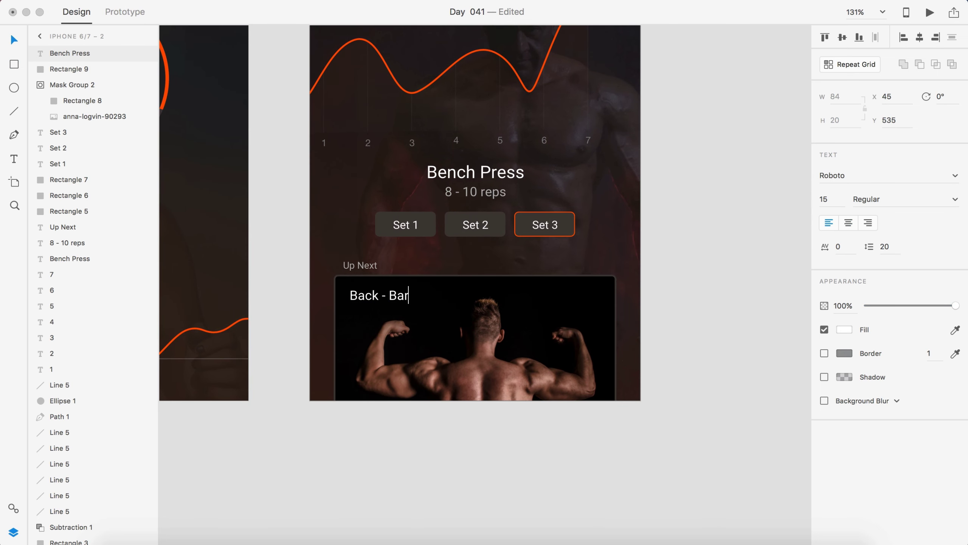
pyautogui.write('bell Row12 - 15')
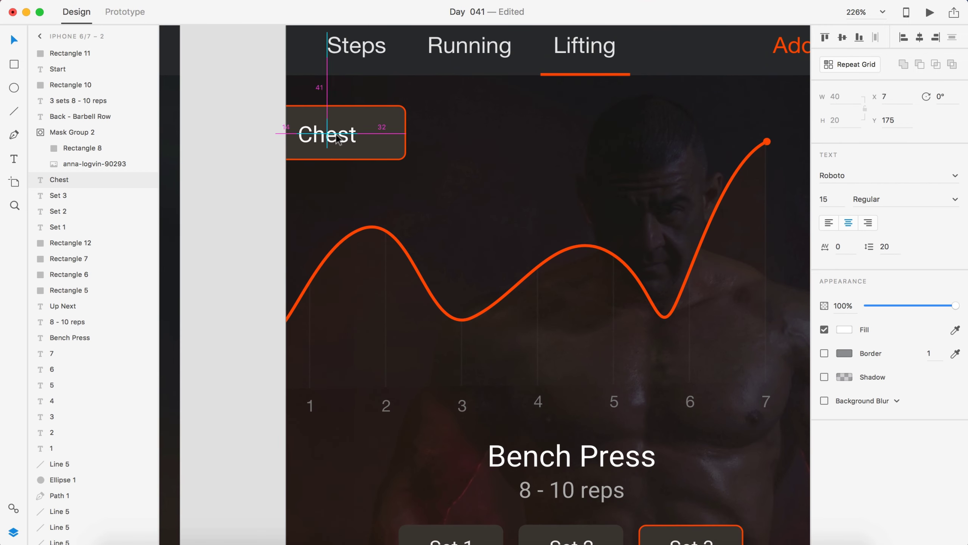
pyautogui.press('Escape')
pyautogui.press('Escape')
pyautogui.scroll(-5, 326, 122)
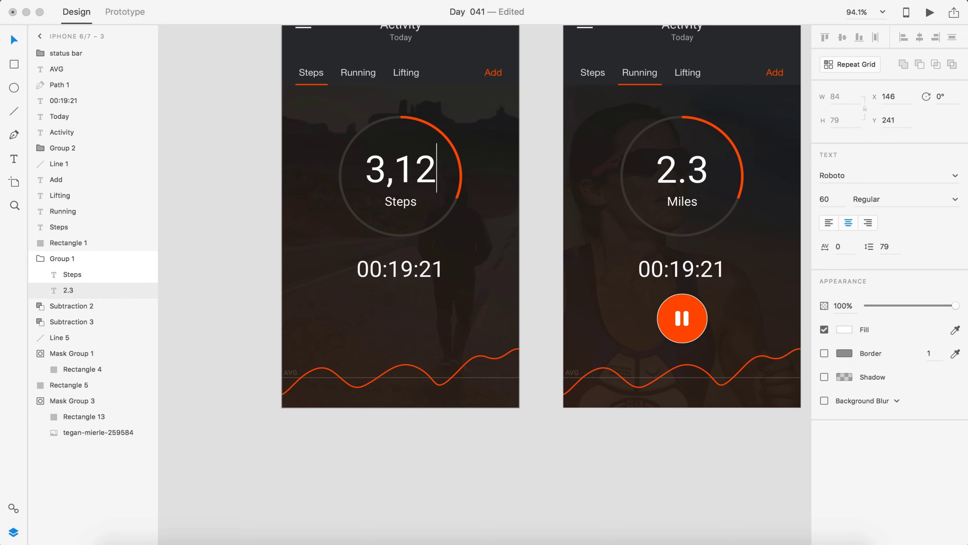
pyautogui.write('7')
# Step: Copy the Steps label above 3,127 and retype the lower one as grey '150cal'
pyautogui.press('Escape')
pyautogui.scroll(-3, 450, 301)
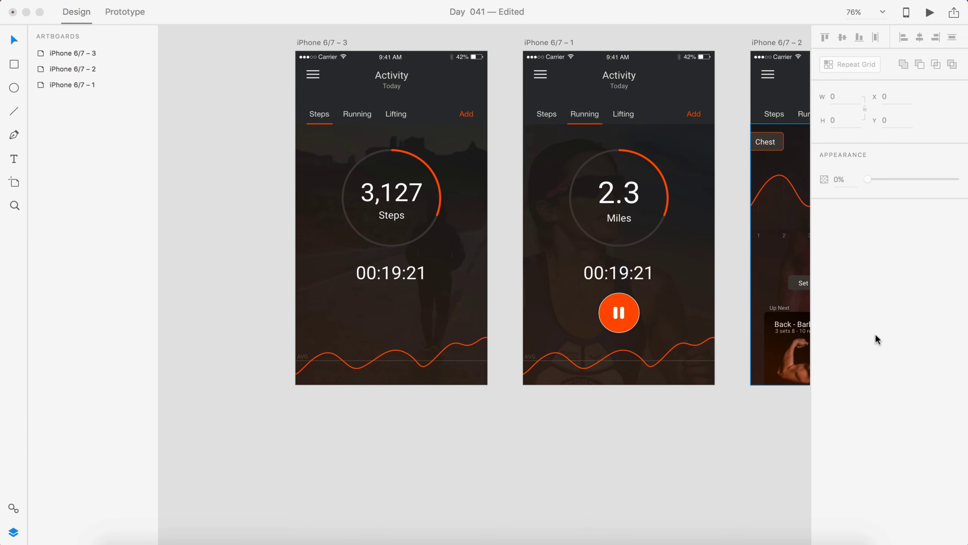
pyautogui.scroll(2, 236, 303)
pyautogui.click(386, 237)
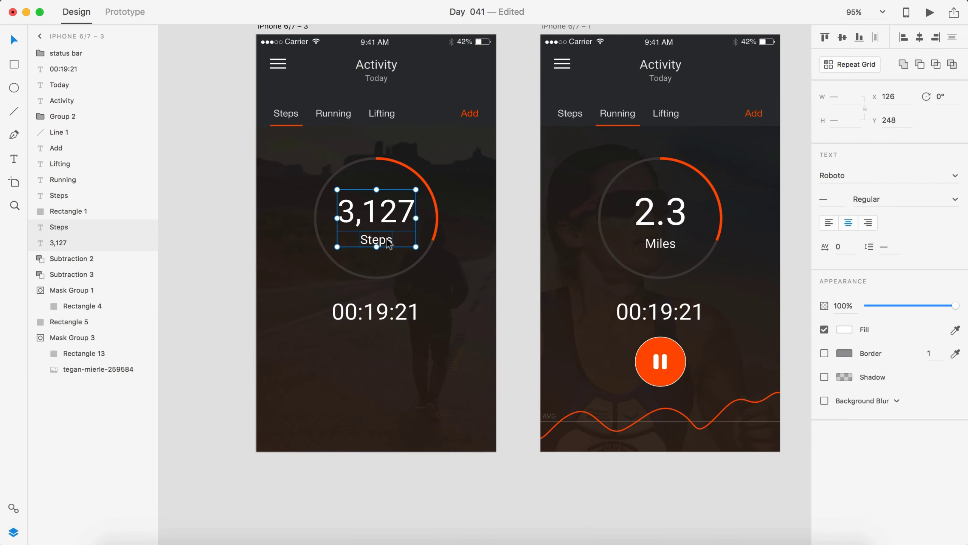
pyautogui.moveTo(386, 237); pyautogui.dragTo(381, 189)
pyautogui.scroll(5, 382, 190)
pyautogui.doubleClick(400, 269)
pyautogui.write('150cal')
pyautogui.click(844, 329)
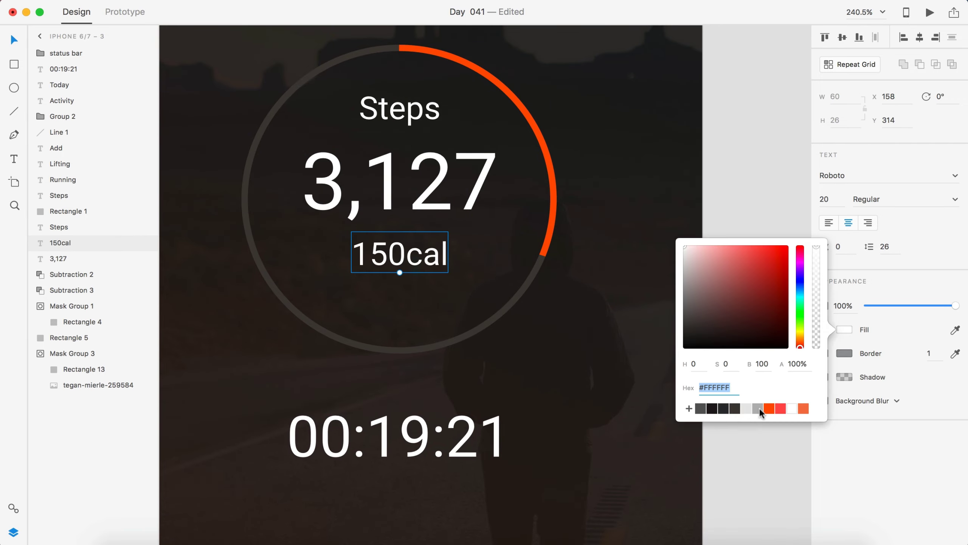
pyautogui.click(760, 407)
# Step: Group the three step-count texts and delete the partial arc, leaving a full orange ring
pyautogui.scroll(-5, 417, 185)
pyautogui.press('super+g')
pyautogui.scroll(2, 611, 252)
pyautogui.scroll(-2, 611, 253)
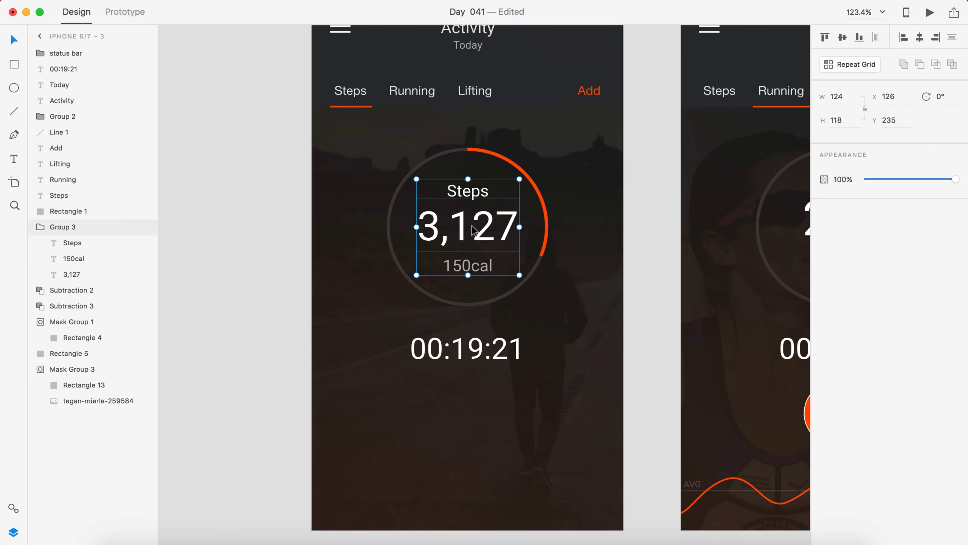
pyautogui.click(545, 244)
pyautogui.press('Delete')
pyautogui.scroll(-3, 233, 232)
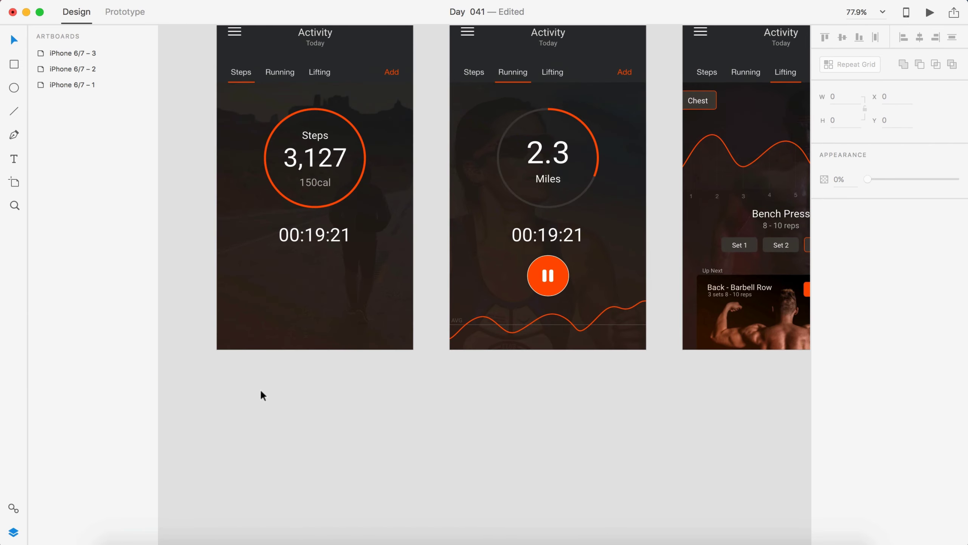
# Step: Replace the 00:19:21 timer with duplicated step texts forming a 'Yesterday 3,008' stat
pyautogui.click(339, 270)
pyautogui.press('super+v')
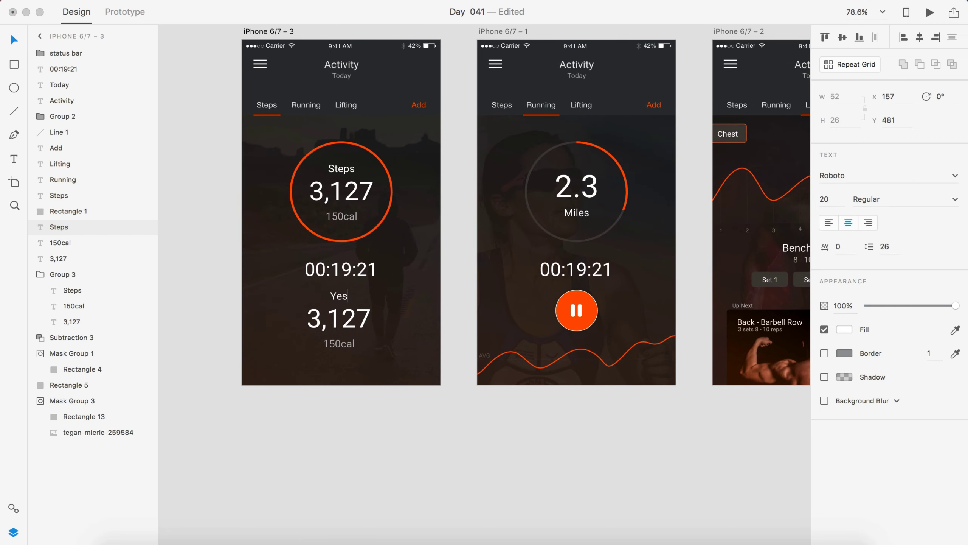
pyautogui.press('Delete')
pyautogui.press('Delete')
pyautogui.write('00')
pyautogui.press('Escape')
pyautogui.scroll(3, 340, 267)
pyautogui.press('Delete')
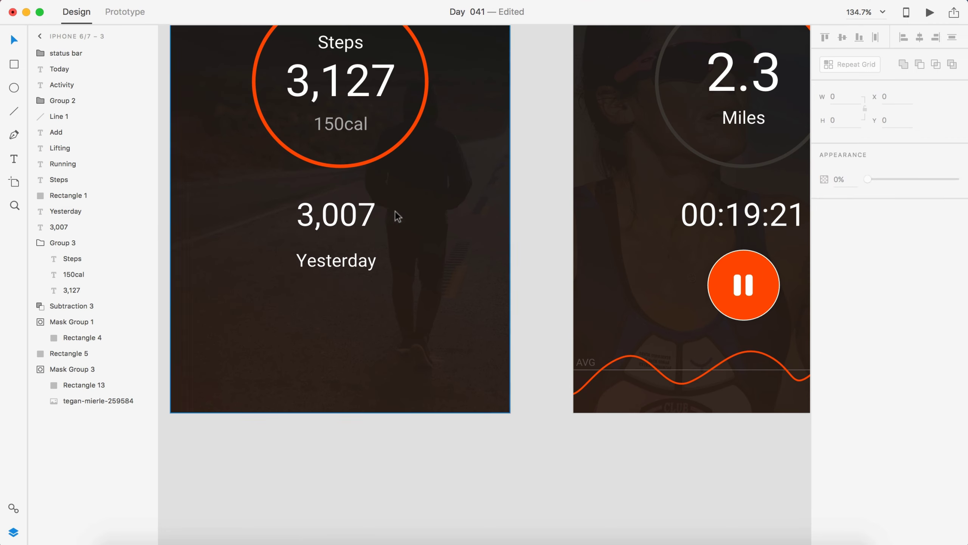
pyautogui.moveTo(395, 211); pyautogui.dragTo(393, 194)
# Step: Duplicate the Yesterday pair below and edit it into 'Daily Goal' 3,000
pyautogui.click(335, 216)
pyautogui.scroll(-5, 350, 453)
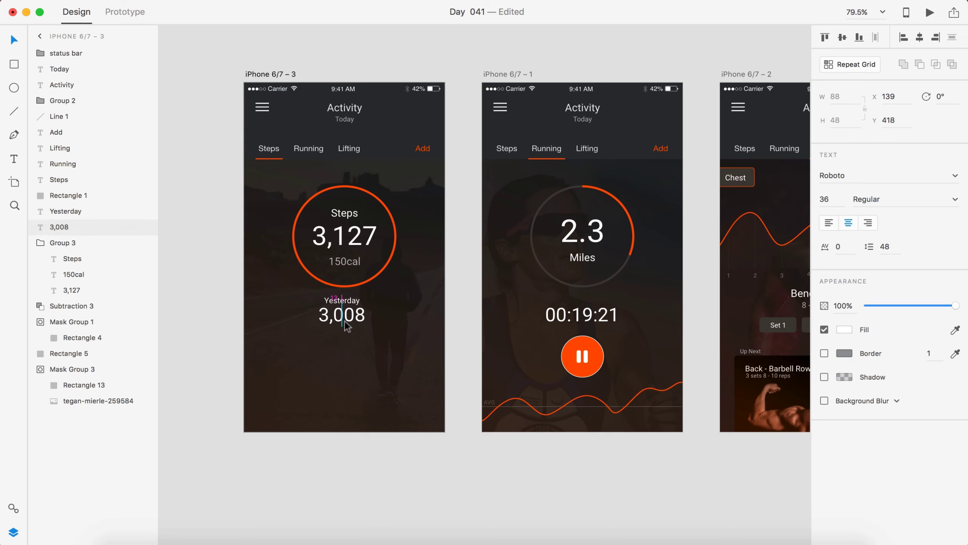
pyautogui.press('Escape')
pyautogui.scroll(3, 329, 505)
pyautogui.press('super+d')
pyautogui.moveTo(377, 261); pyautogui.dragTo(376, 327)
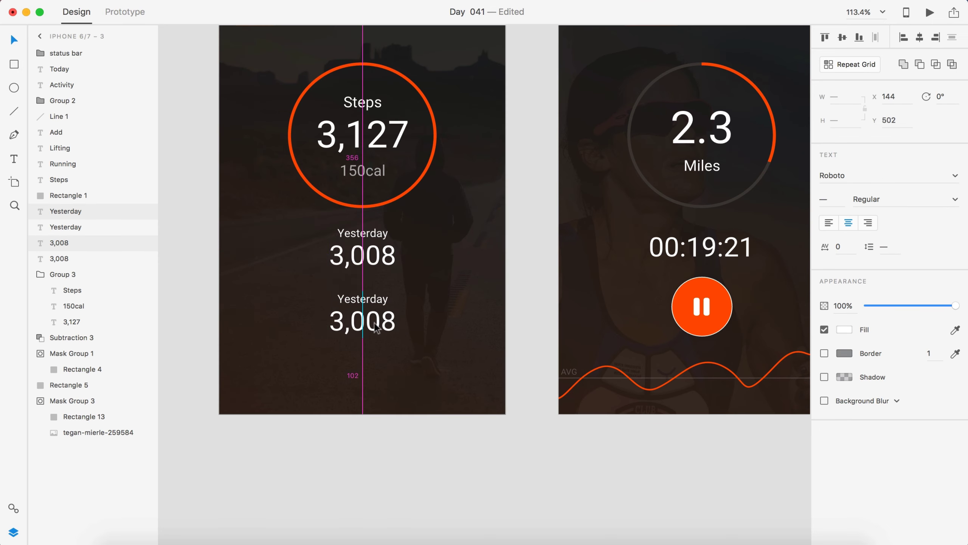
pyautogui.doubleClick(362, 299)
pyautogui.write('Daily Goal')
pyautogui.doubleClick(372, 321)
pyautogui.write('3,000')
pyautogui.press('Escape')
pyautogui.scroll(-3, 390, 455)
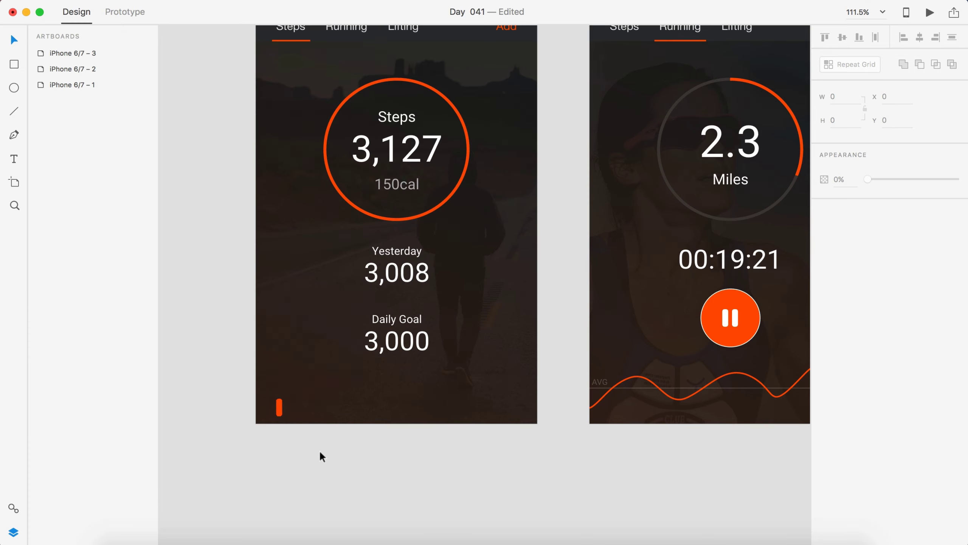
# Step: Repeat the orange bar into a row of chart bars with 12:00 AM and 9:50 PM labels
pyautogui.click(279, 407)
pyautogui.press('super+r')
pyautogui.moveTo(283, 406); pyautogui.dragTo(430, 406)
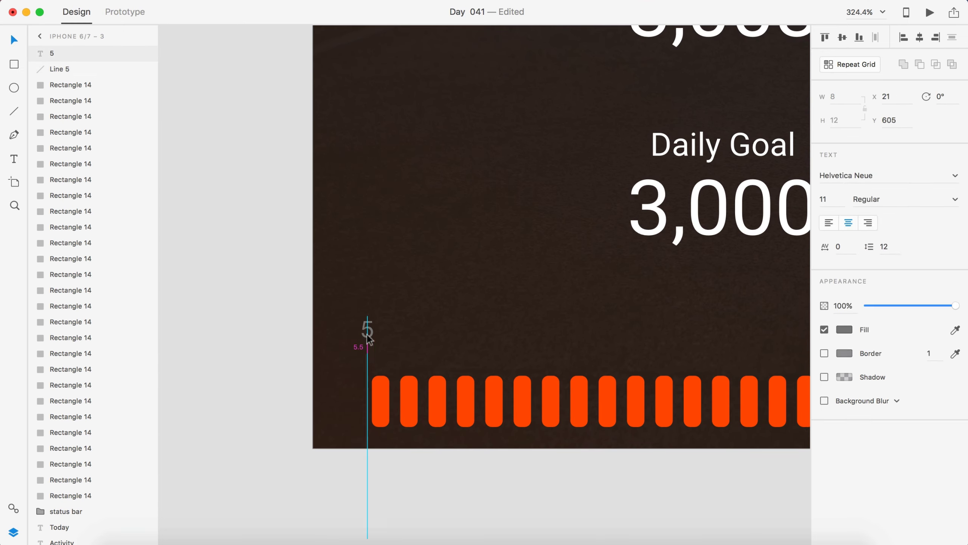
pyautogui.write('Jun 1')
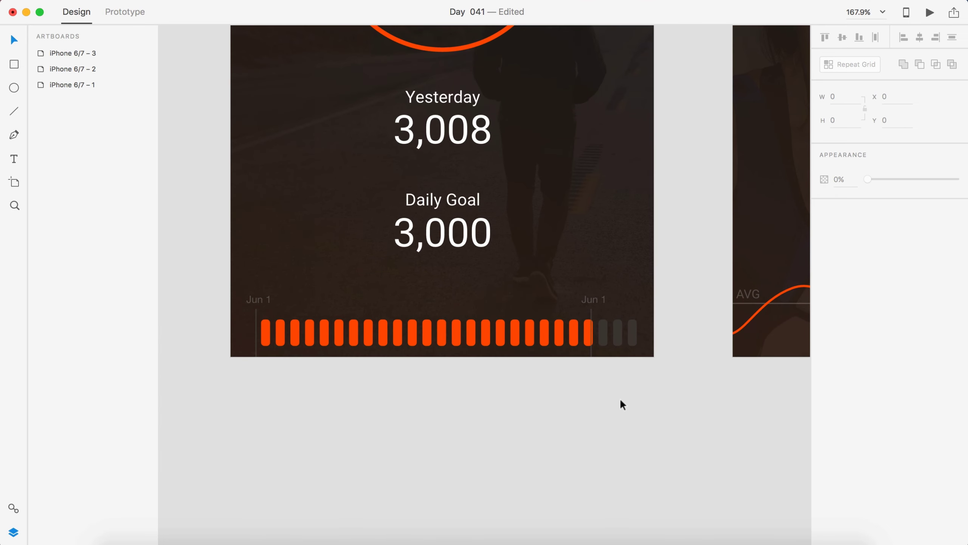
pyautogui.write('M')
pyautogui.doubleClick(589, 302)
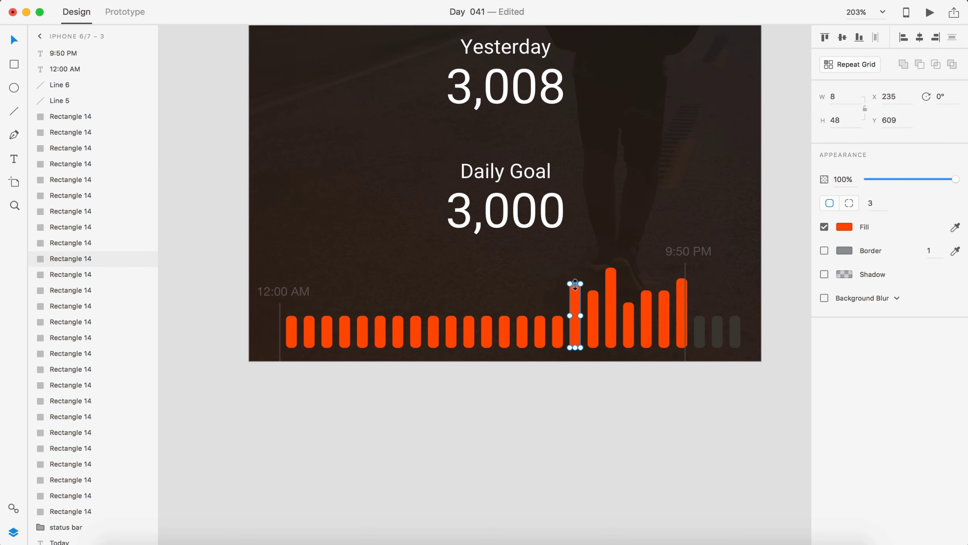
# Step: Vary the heights of two chart bars
pyautogui.click(522, 328)
pyautogui.moveTo(522, 316); pyautogui.dragTo(522, 331)
pyautogui.click(504, 328)
pyautogui.moveTo(504, 316); pyautogui.dragTo(503, 334)
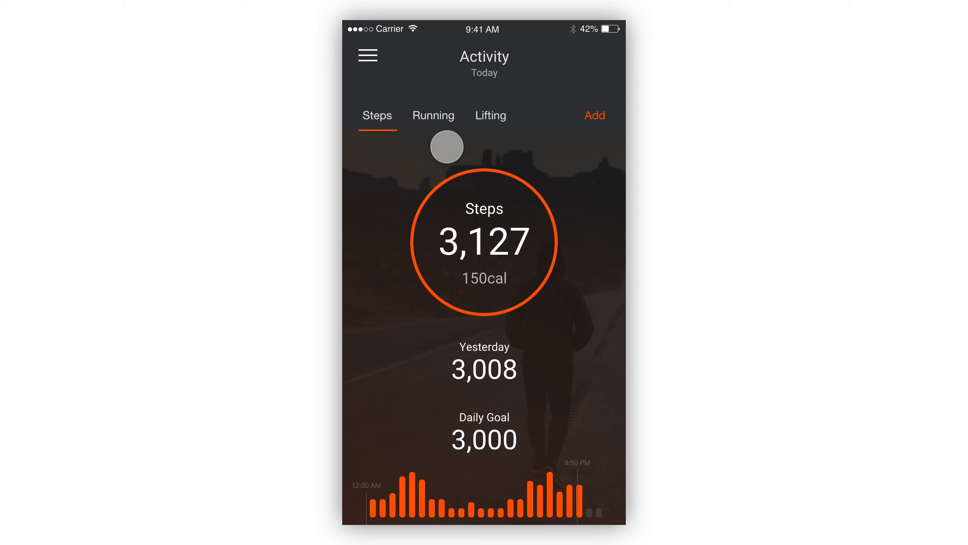
pyautogui.click(434, 120)
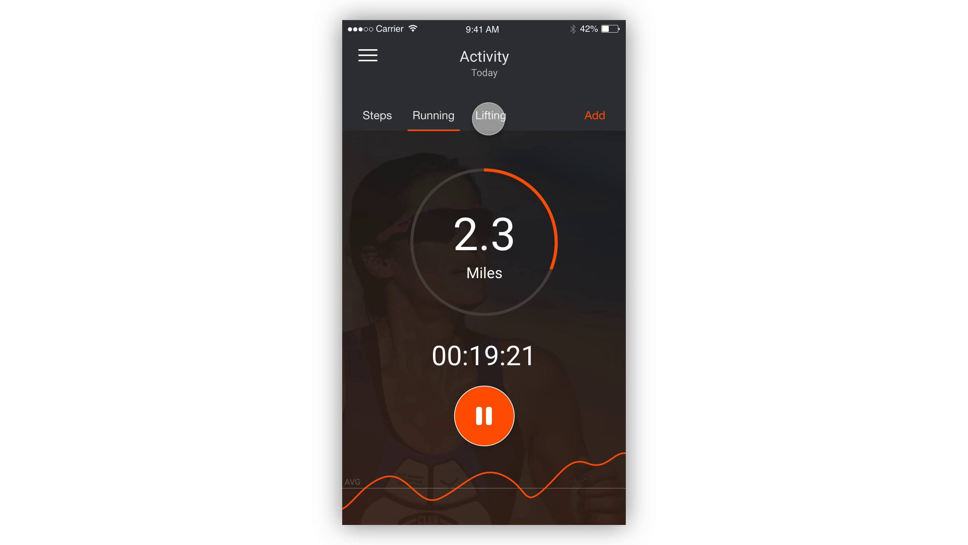
pyautogui.click(488, 119)
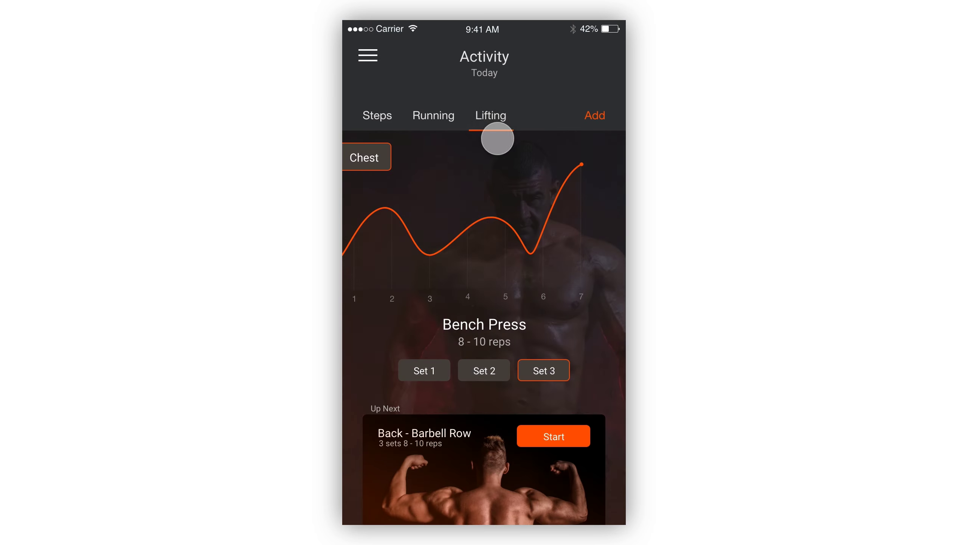
pyautogui.click(379, 119)
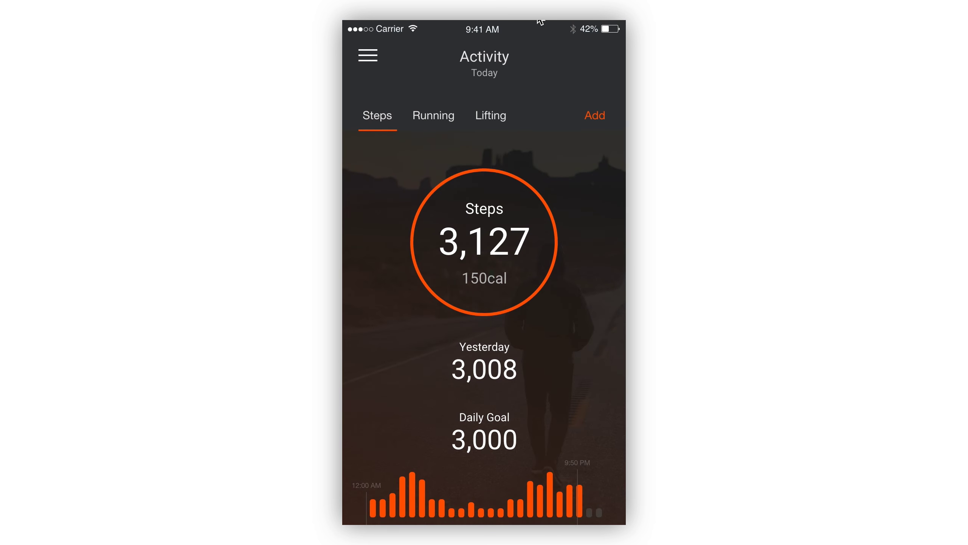